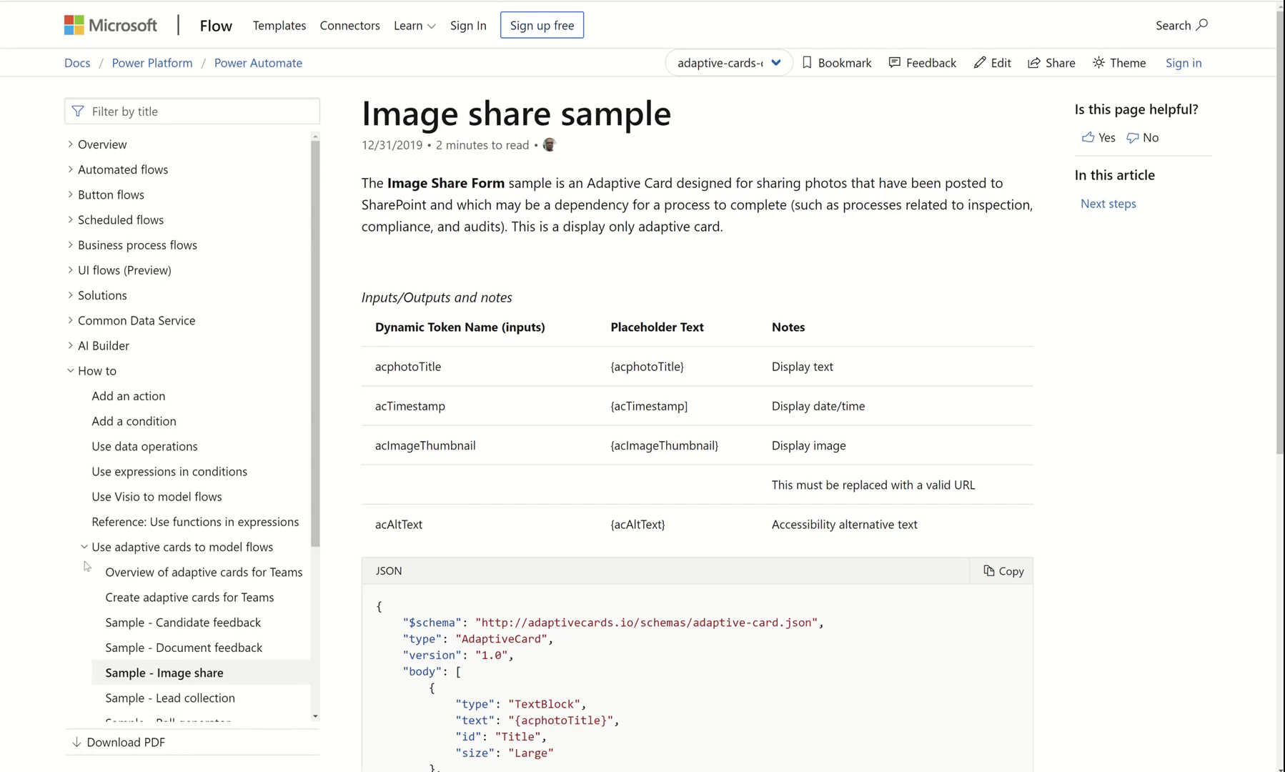
Copy the adaptive card JSON from the Image share sample on Microsoft Docs.
scroll(84, 566, down, 3)
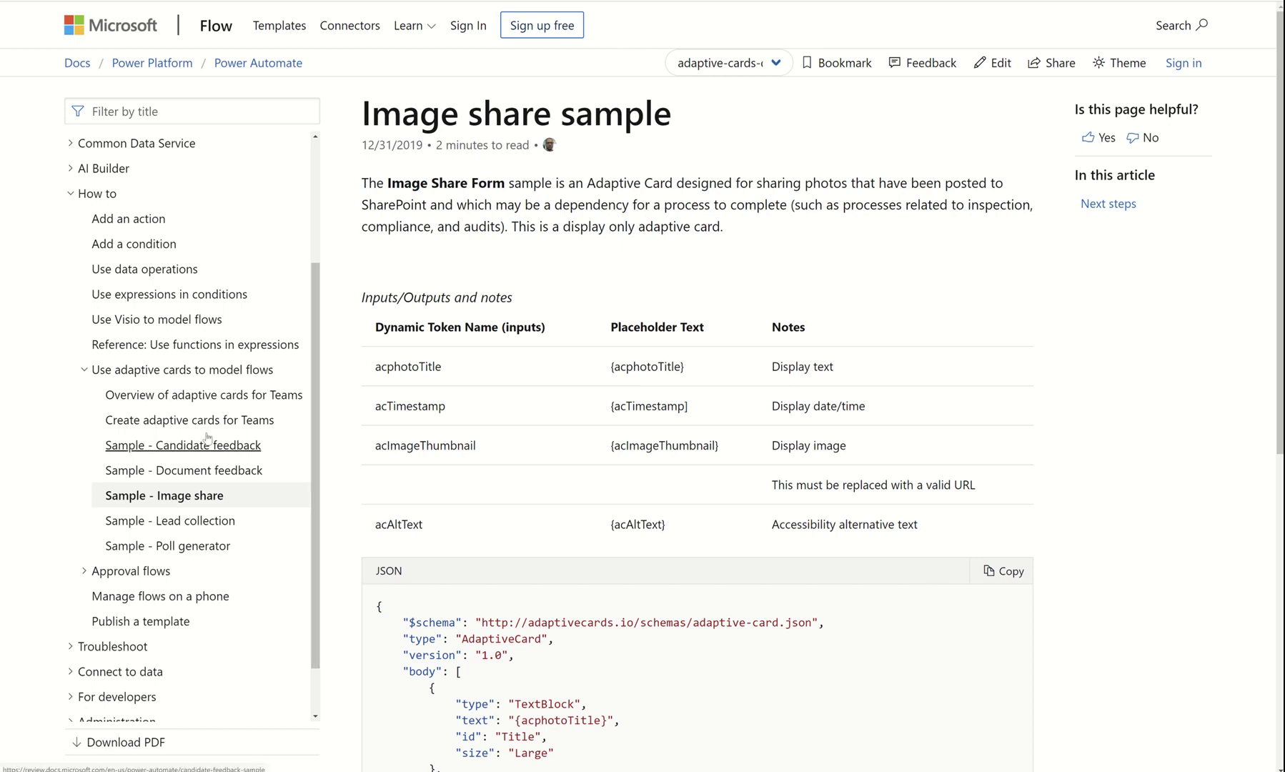
click(1004, 574)
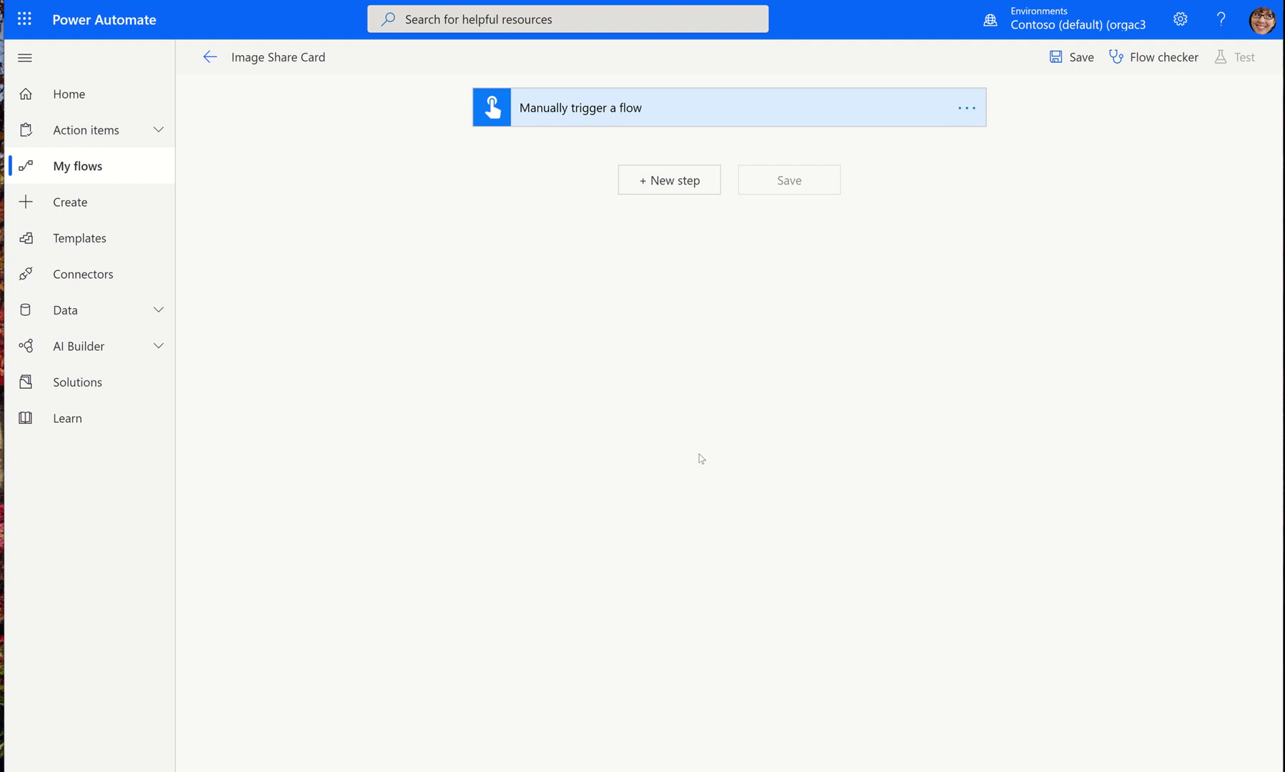
Add a File input to the Manually trigger a flow trigger and name it Photo.
click(717, 113)
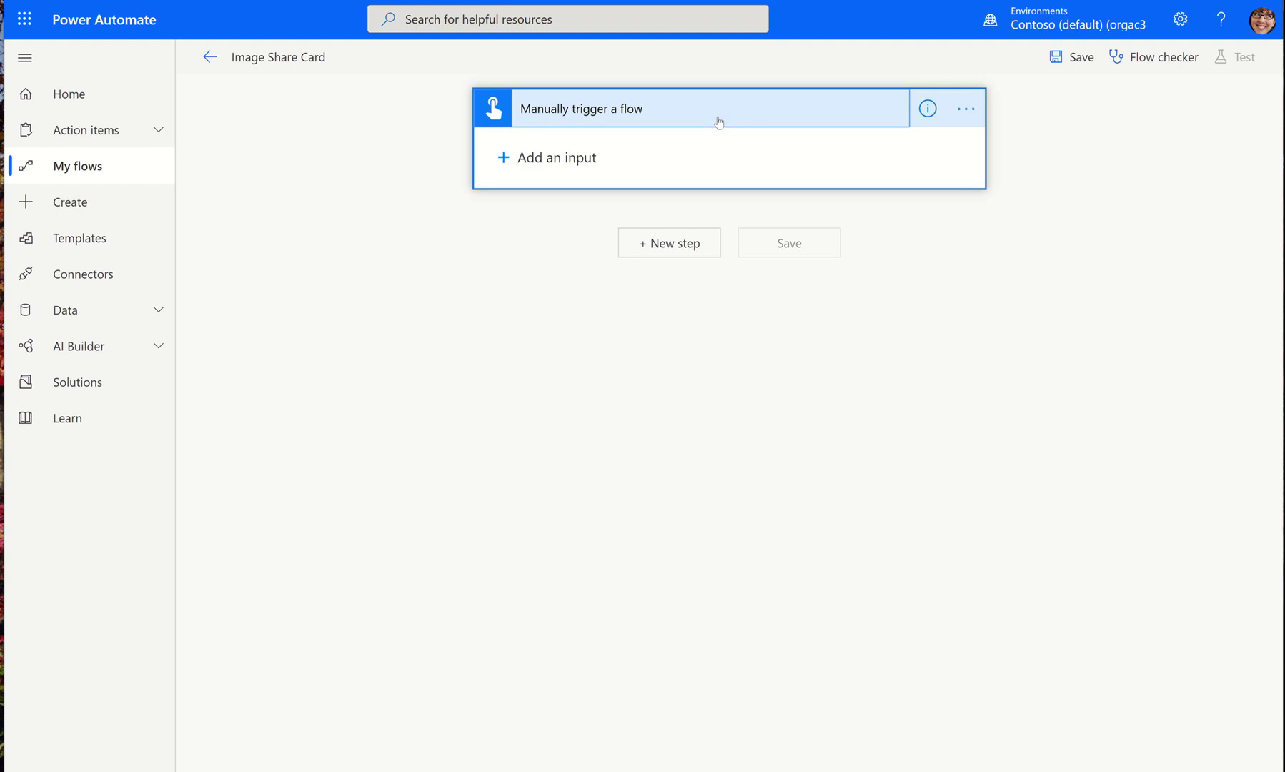
click(513, 163)
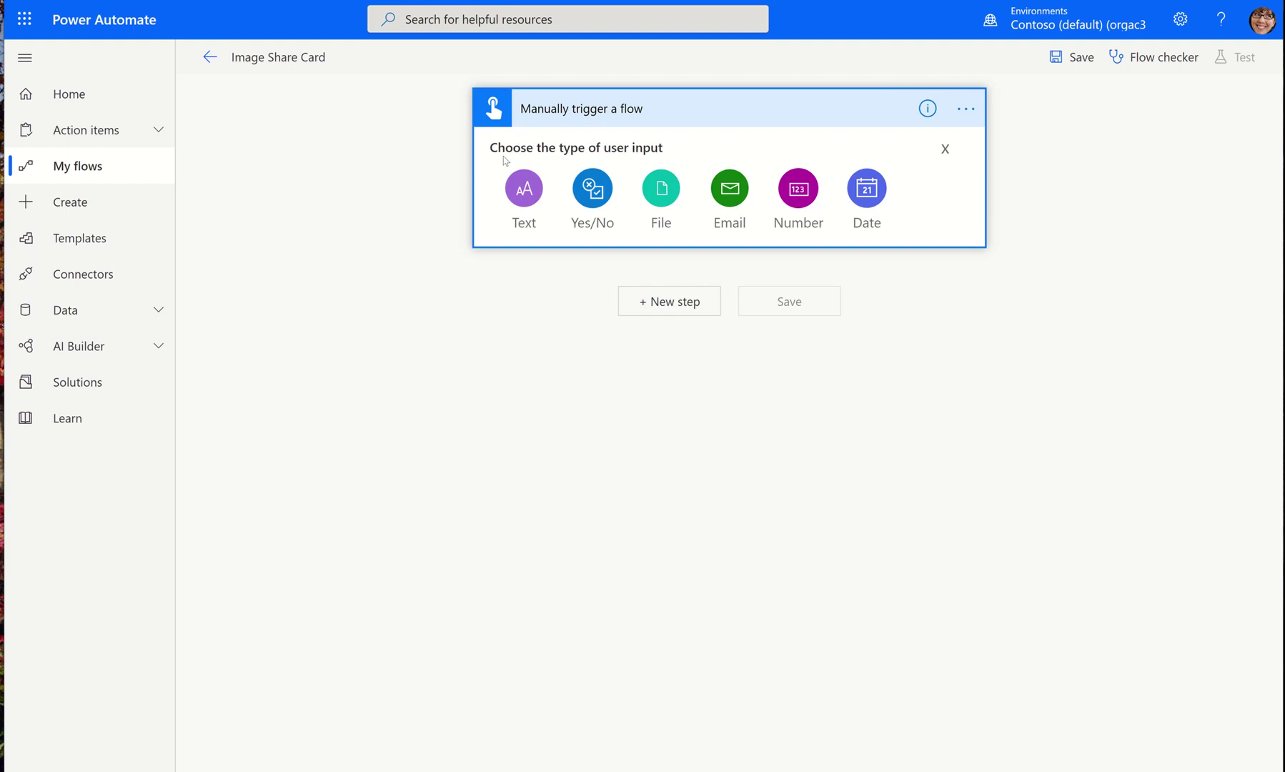
click(661, 200)
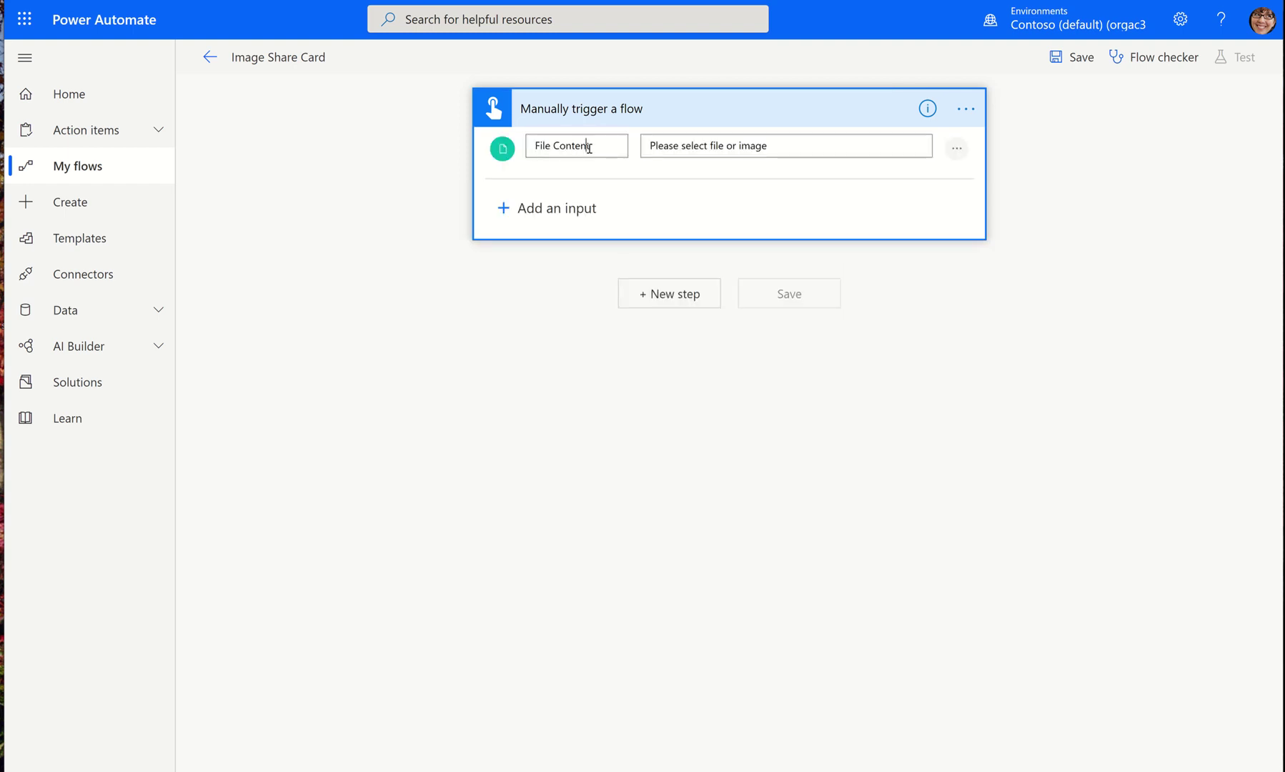
triple_click(590, 148)
text(Phto)
key(BackSpace)
key(BackSpace)
text(oto)
Add the Microsoft Teams action 'Post your own adaptive card as the Flow bot to a channel'.
click(678, 296)
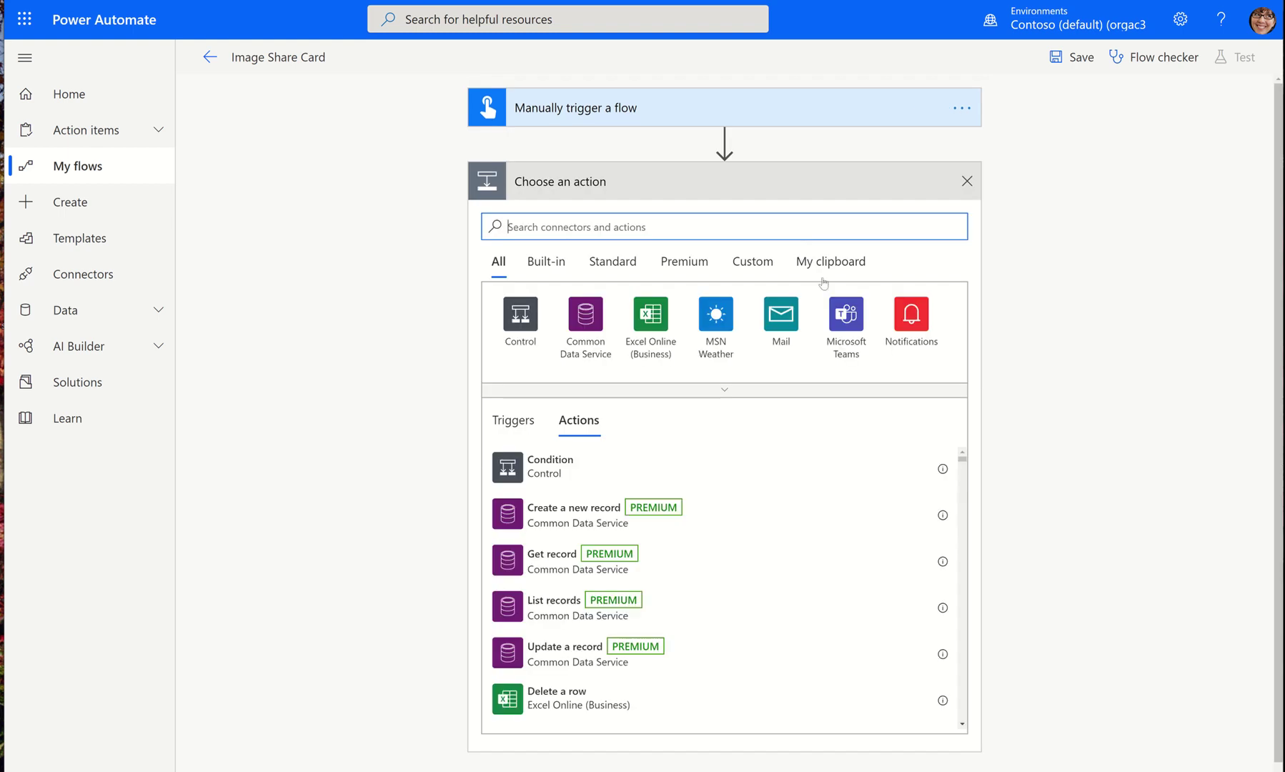
click(847, 323)
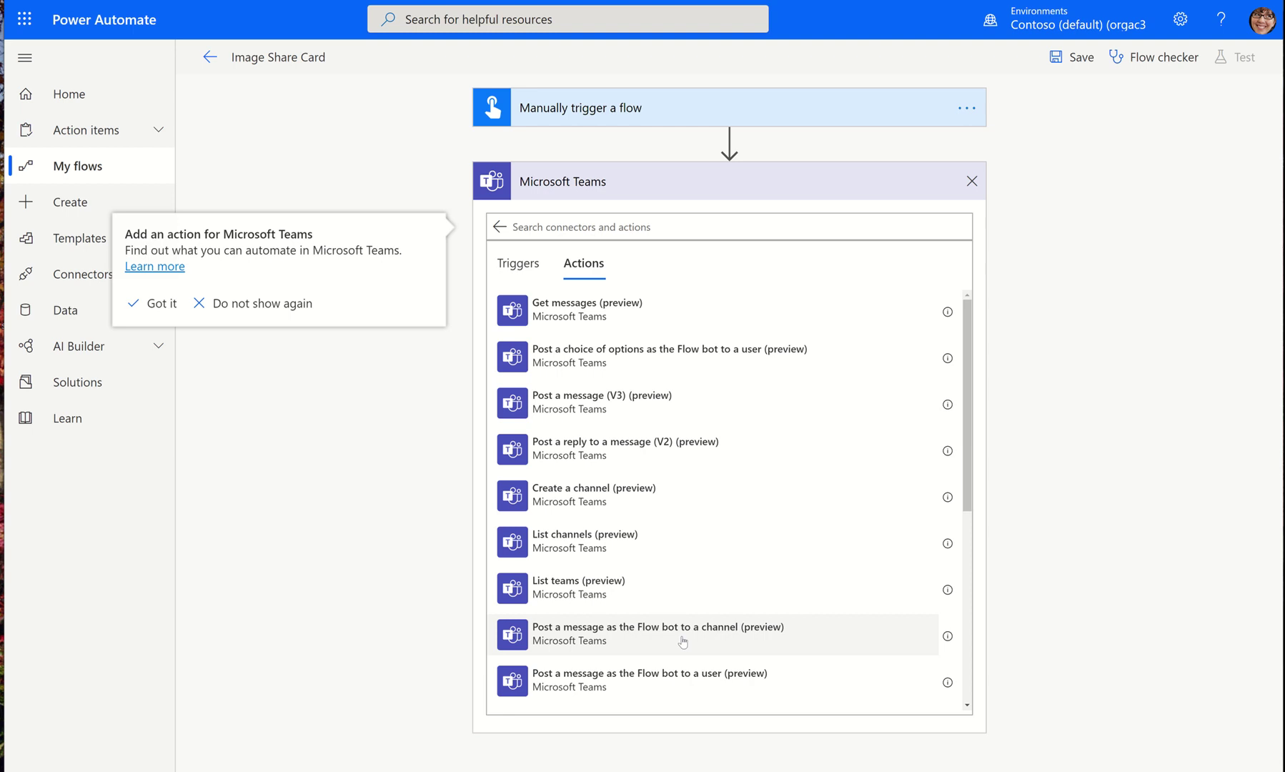
scroll(682, 642, down, 3)
click(715, 561)
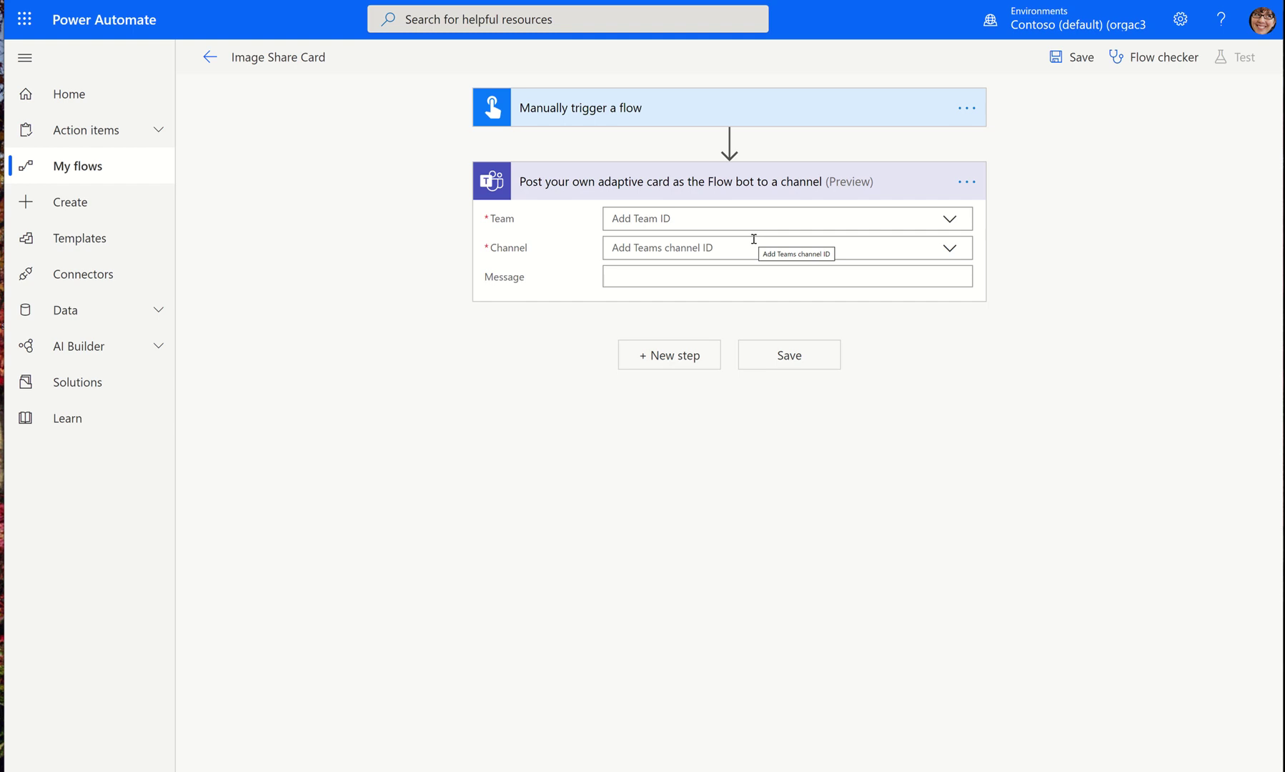
Set the Teams post to team Deployments and channel Adaptive Cards Demos.
click(950, 221)
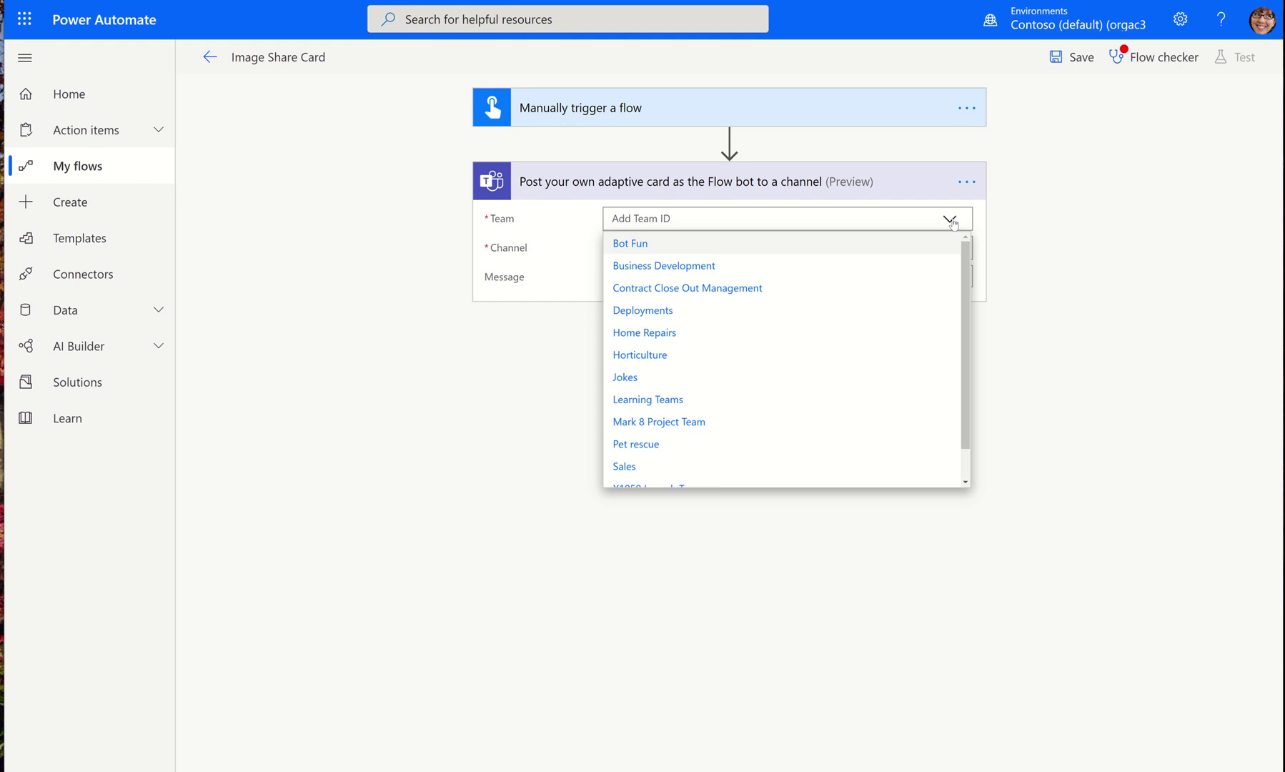
scroll(889, 323, down, 1)
scroll(892, 325, up, 1)
click(715, 309)
click(948, 249)
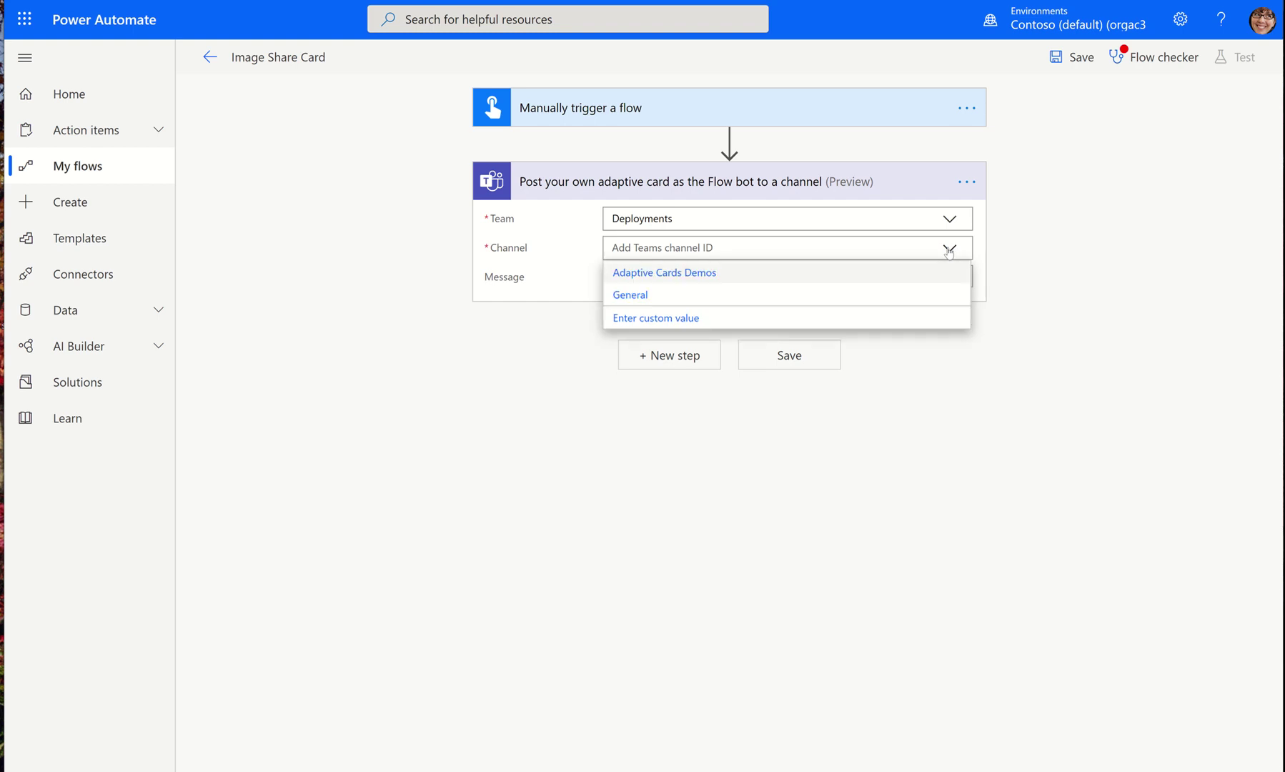
click(720, 272)
Paste the copied Image share card JSON into the Teams step's Message field.
click(720, 275)
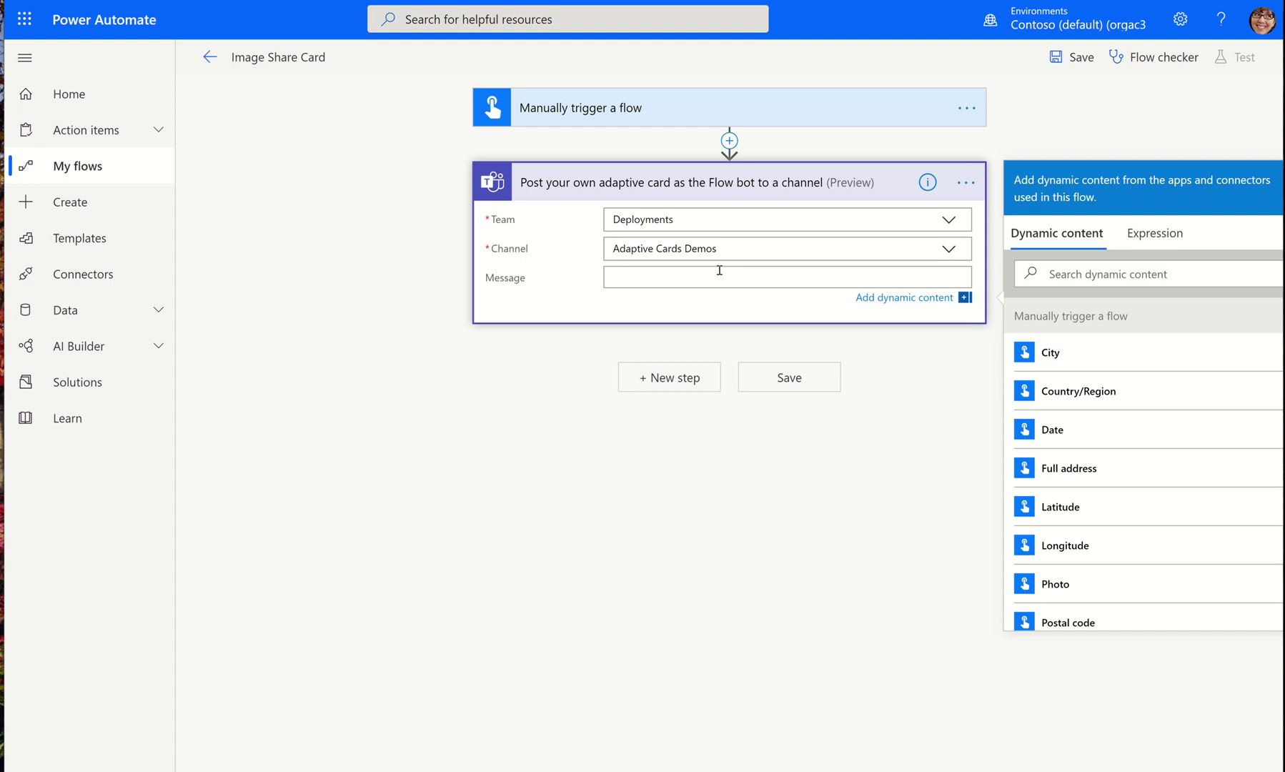
key(ctrl+v)
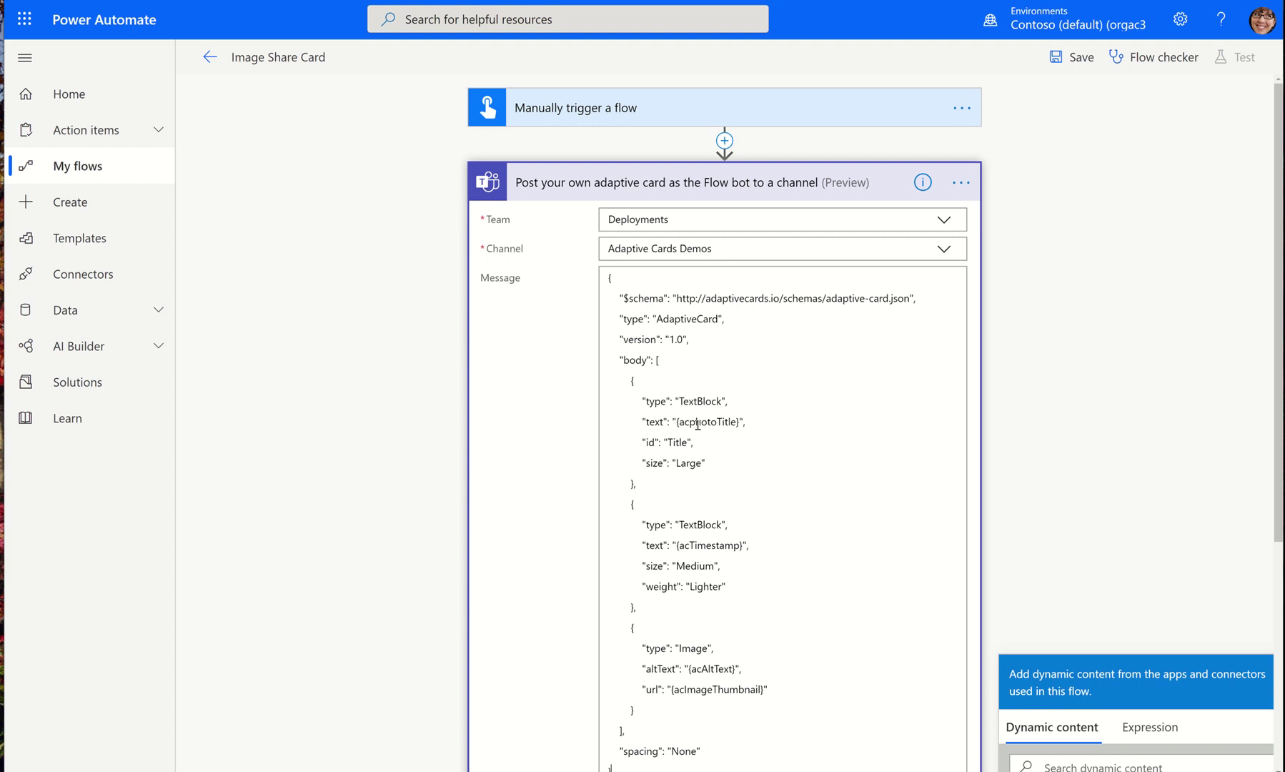
Insert a SharePoint Create file action before the Teams post.
click(724, 140)
click(736, 165)
text(create a)
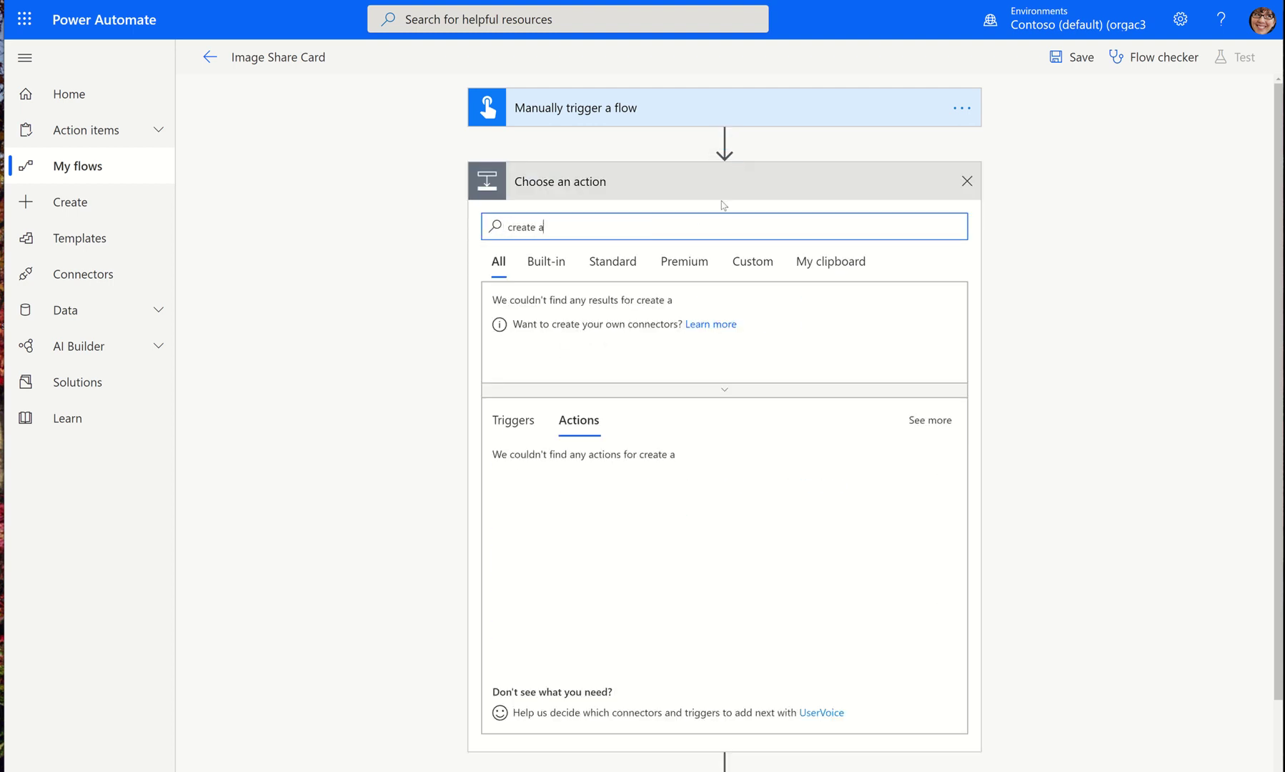
key(BackSpace)
text(file)
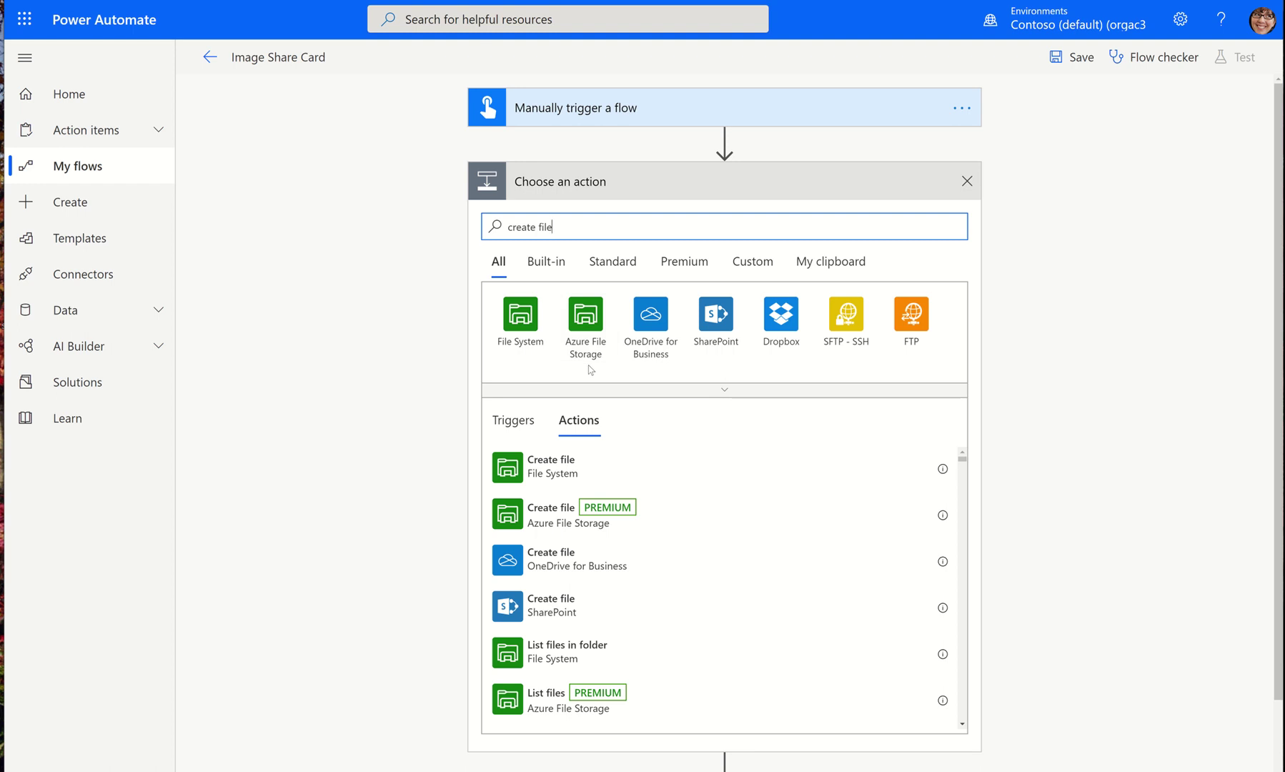
click(547, 603)
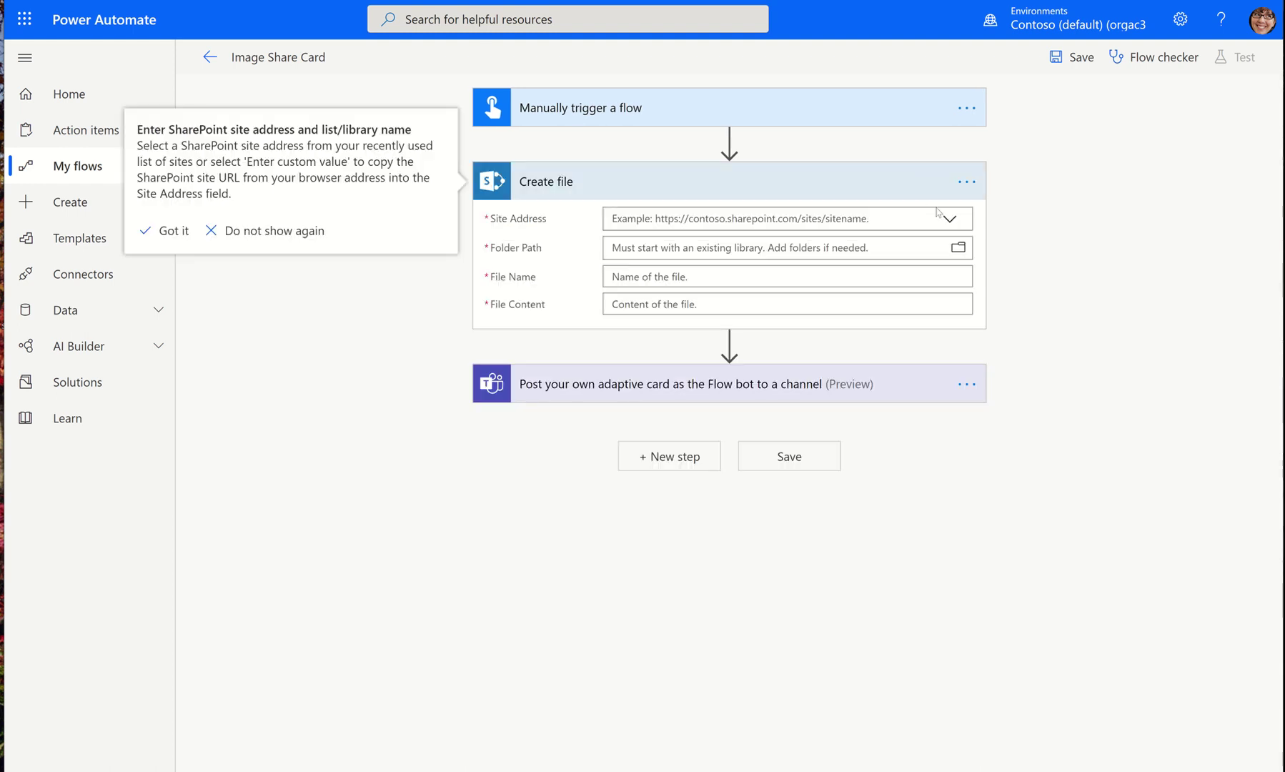
Configure Create file: site Deployments, folder /Shared Documents, name MyImage.png, content Photo.
click(945, 223)
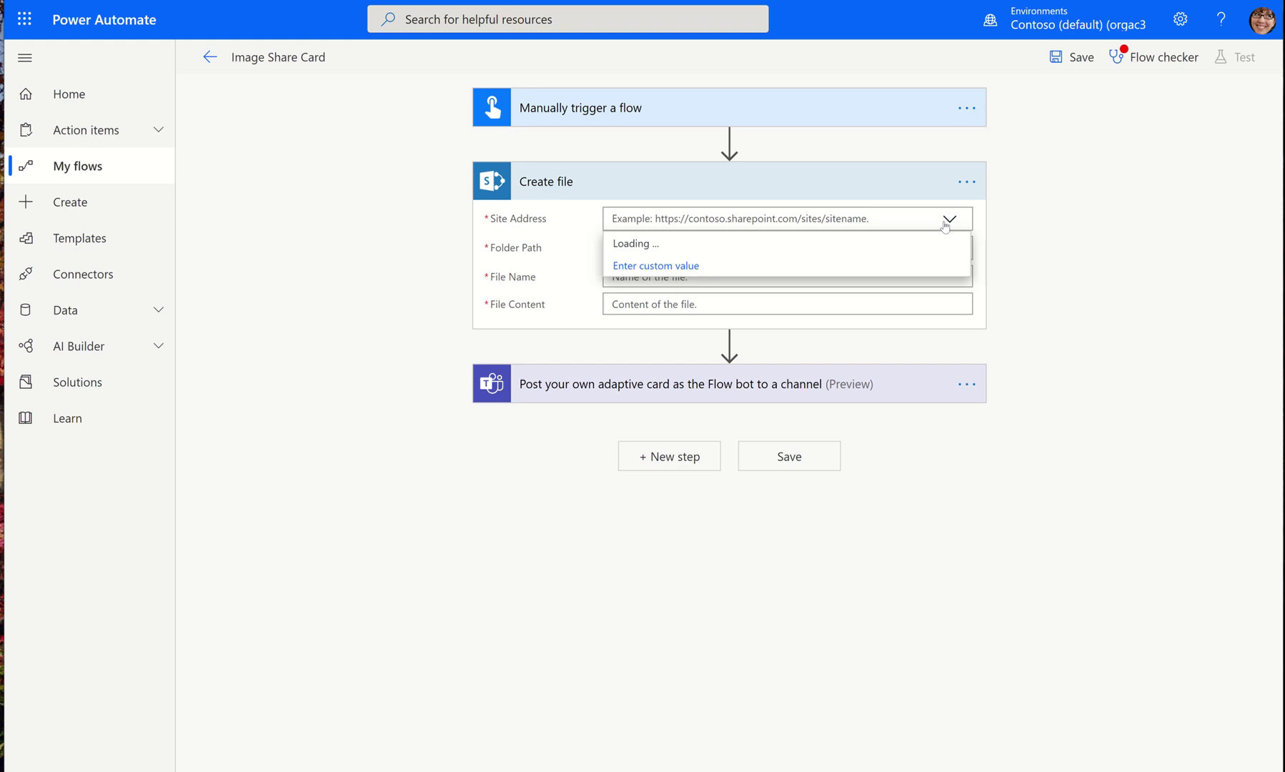
click(656, 285)
click(957, 266)
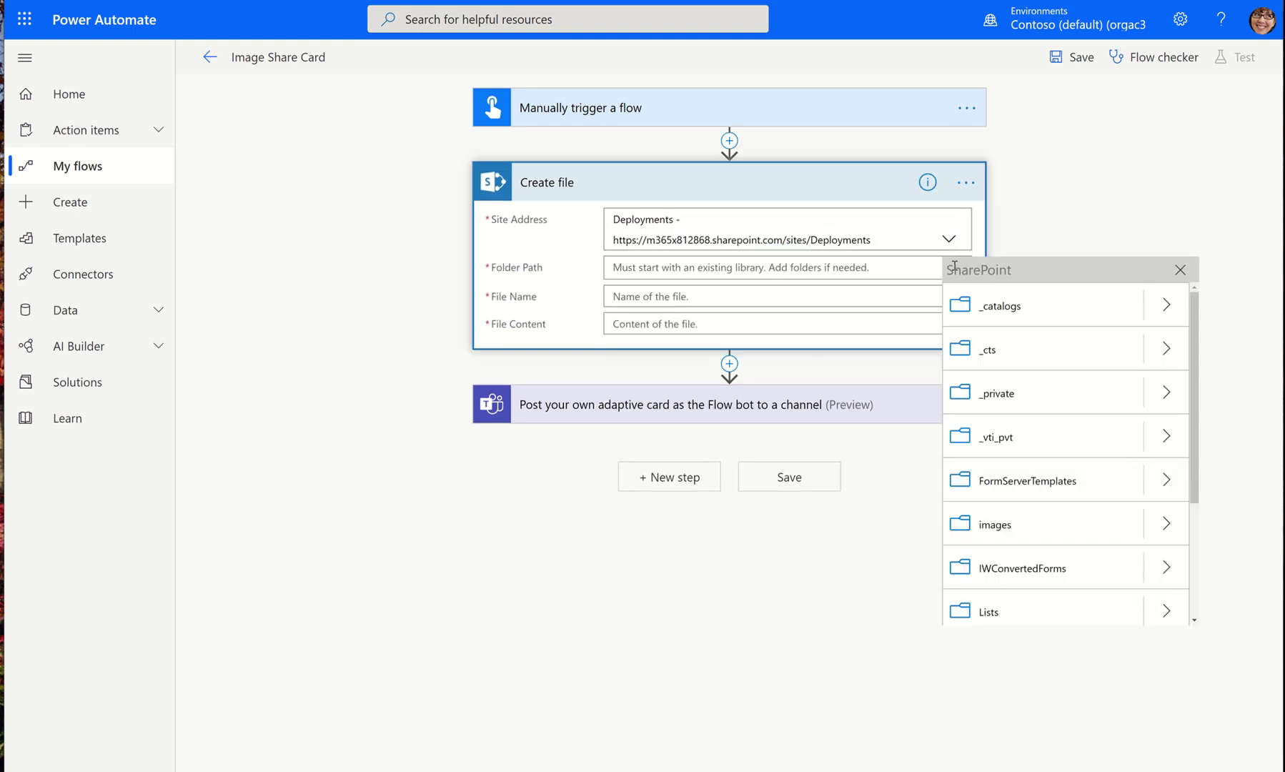
scroll(1070, 501, down, 3)
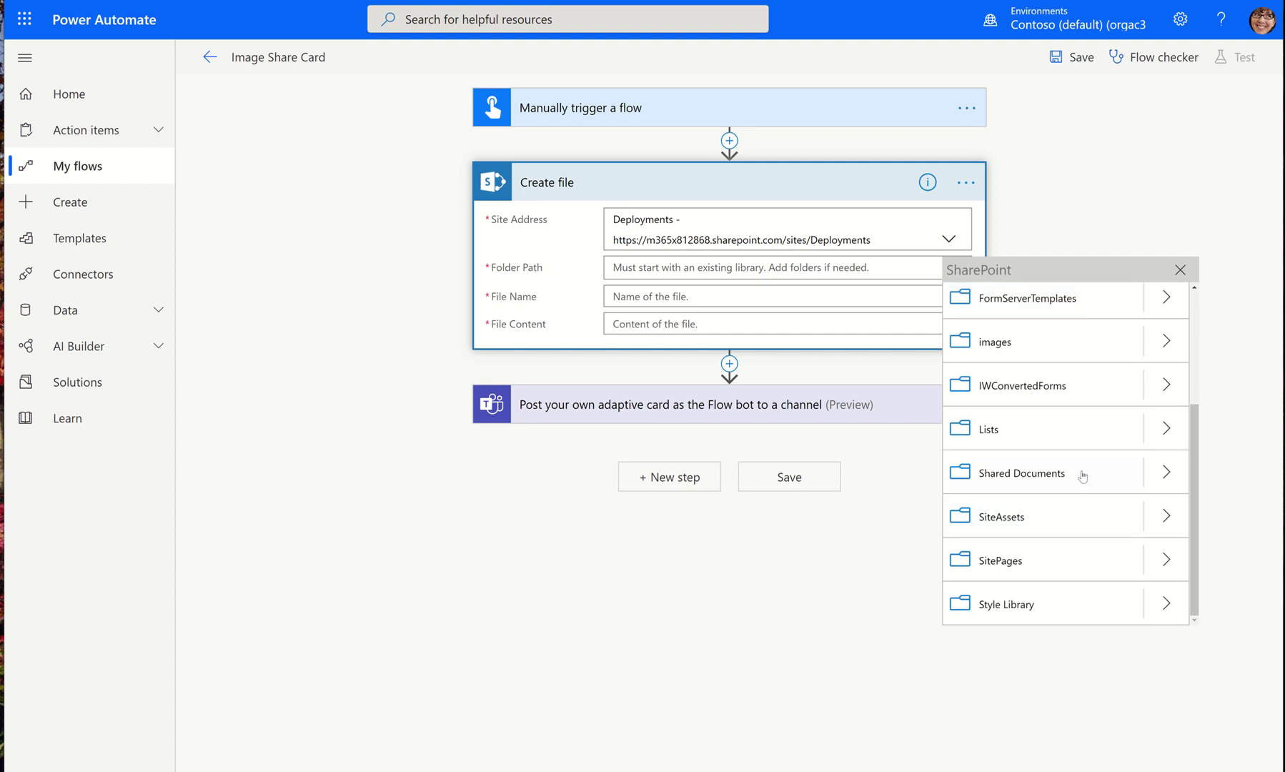
click(1022, 473)
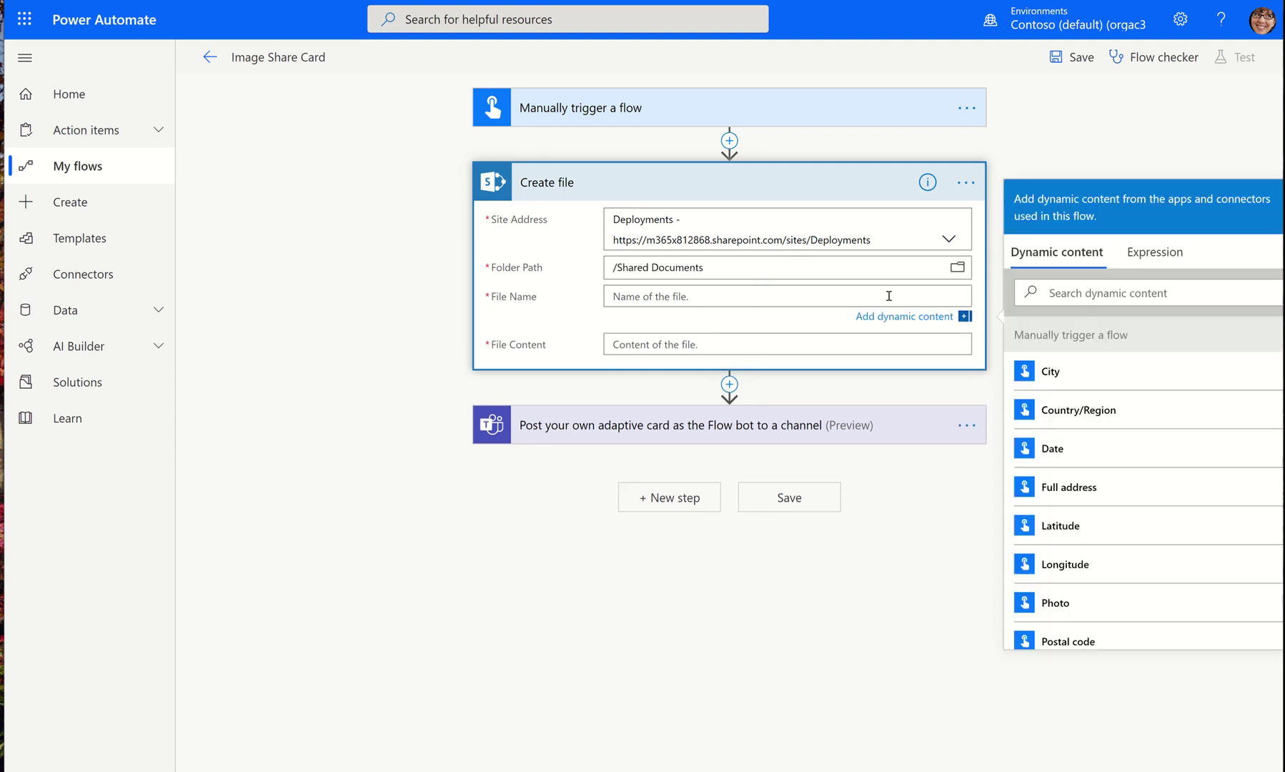
text(MyImage.png)
click(806, 345)
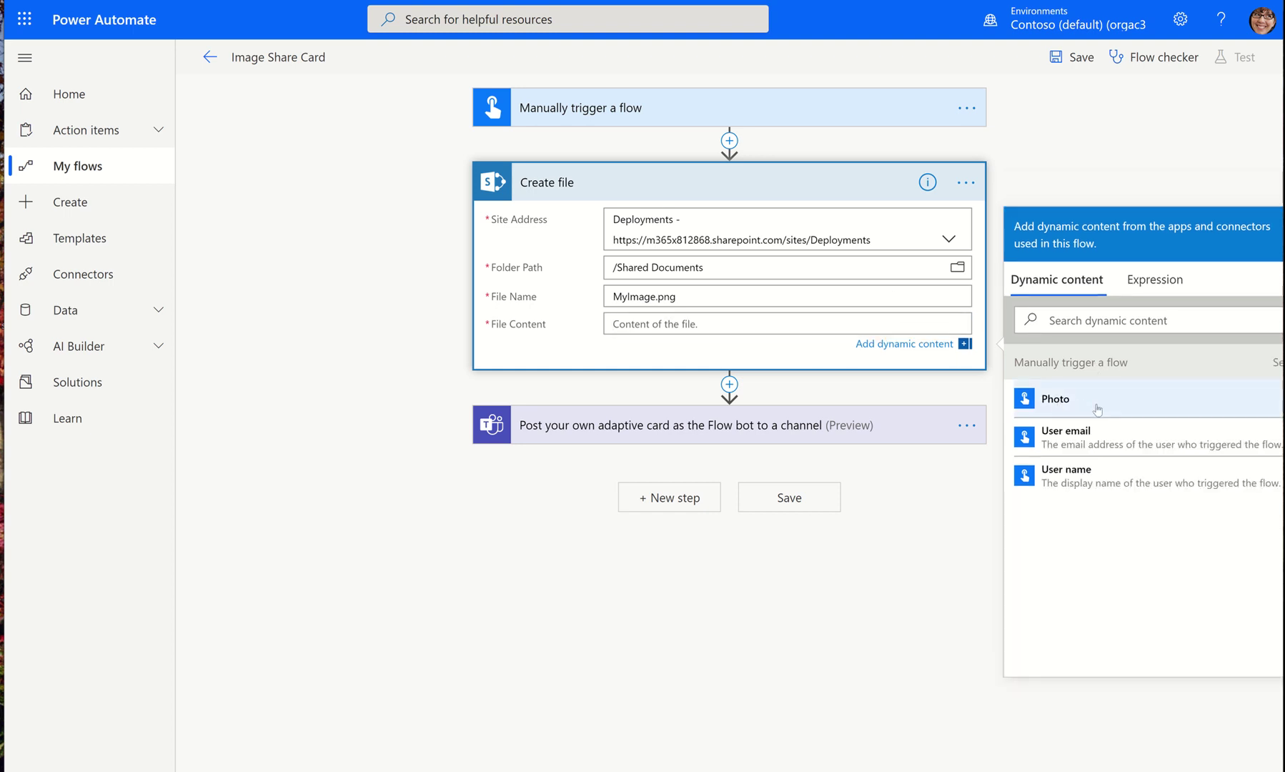
click(1072, 407)
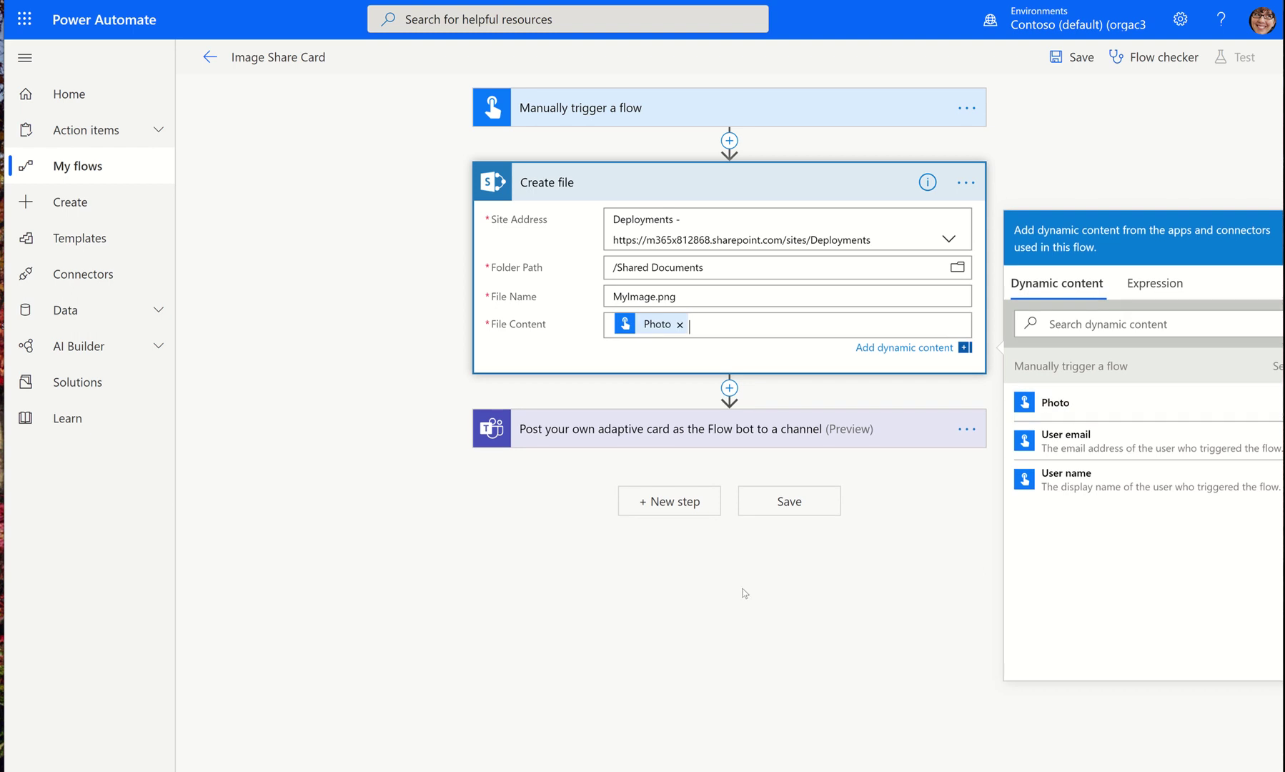
Add a SharePoint Get file properties action after Create file.
click(730, 390)
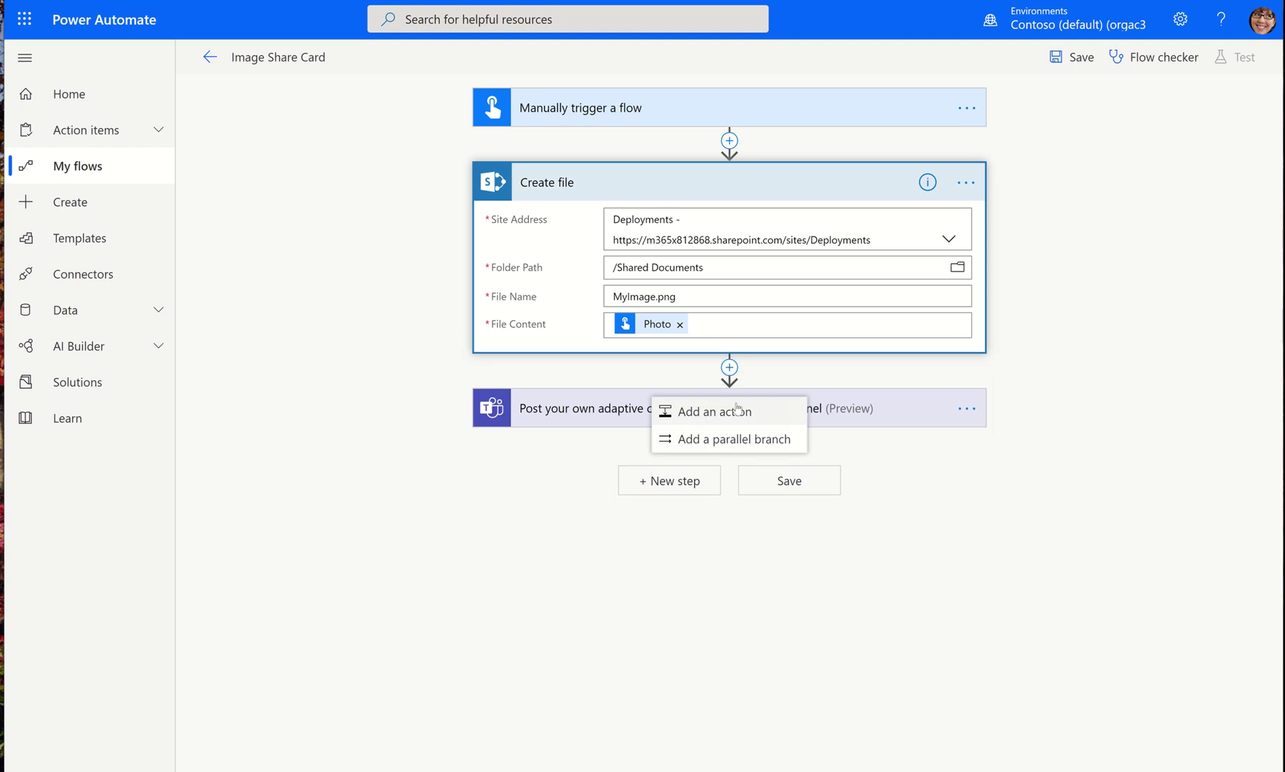
click(738, 409)
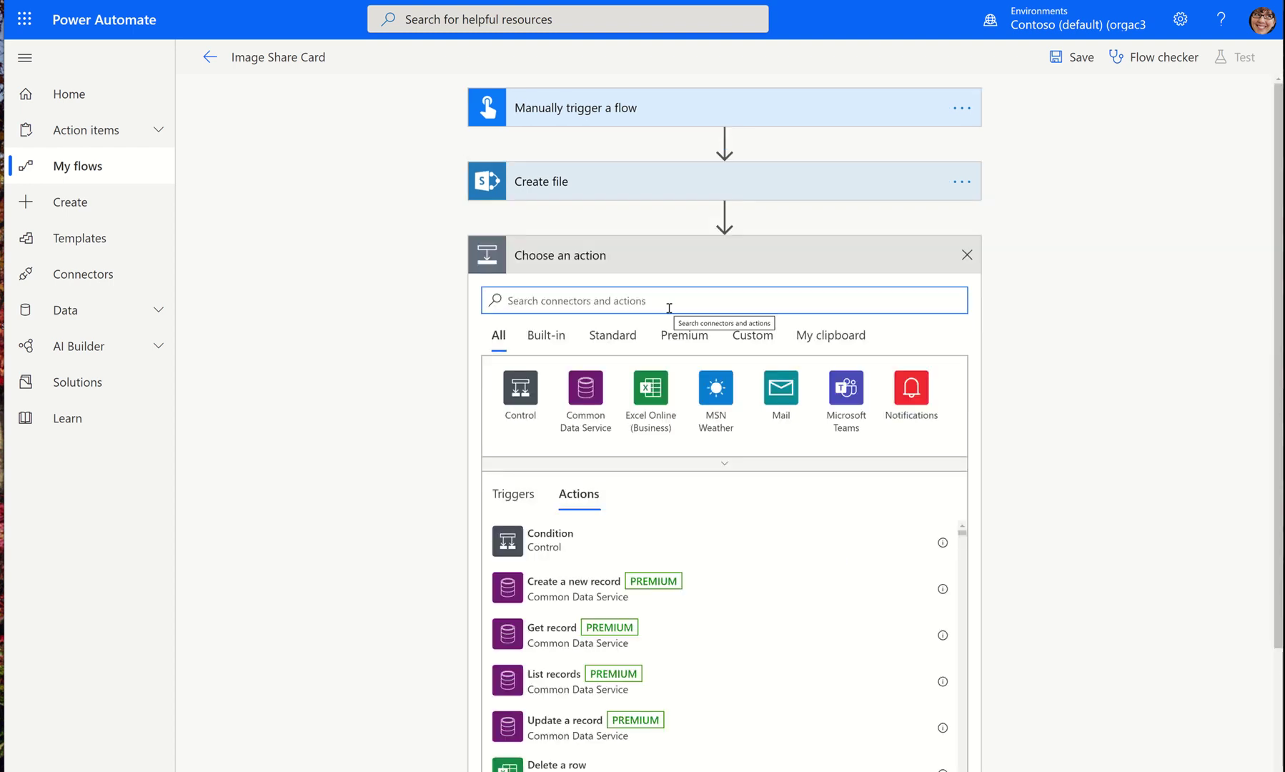
text(get file)
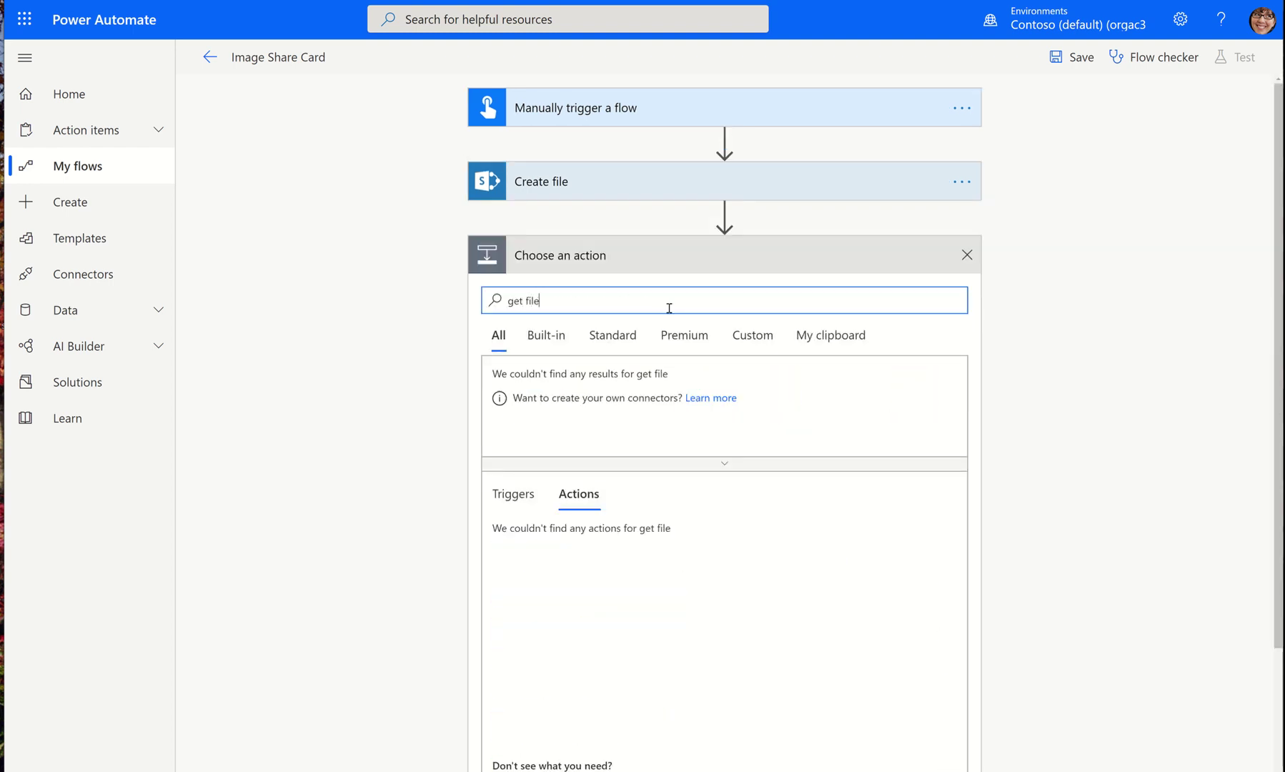
text( properties)
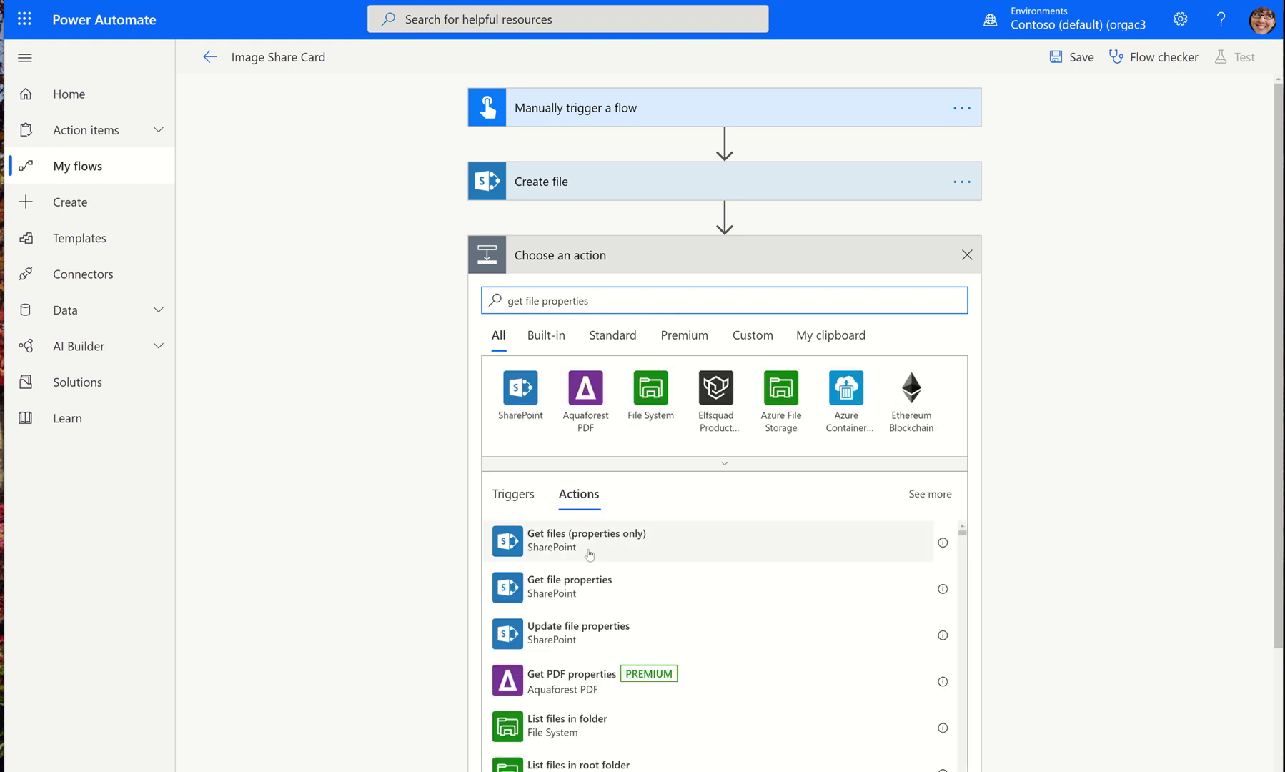
click(582, 587)
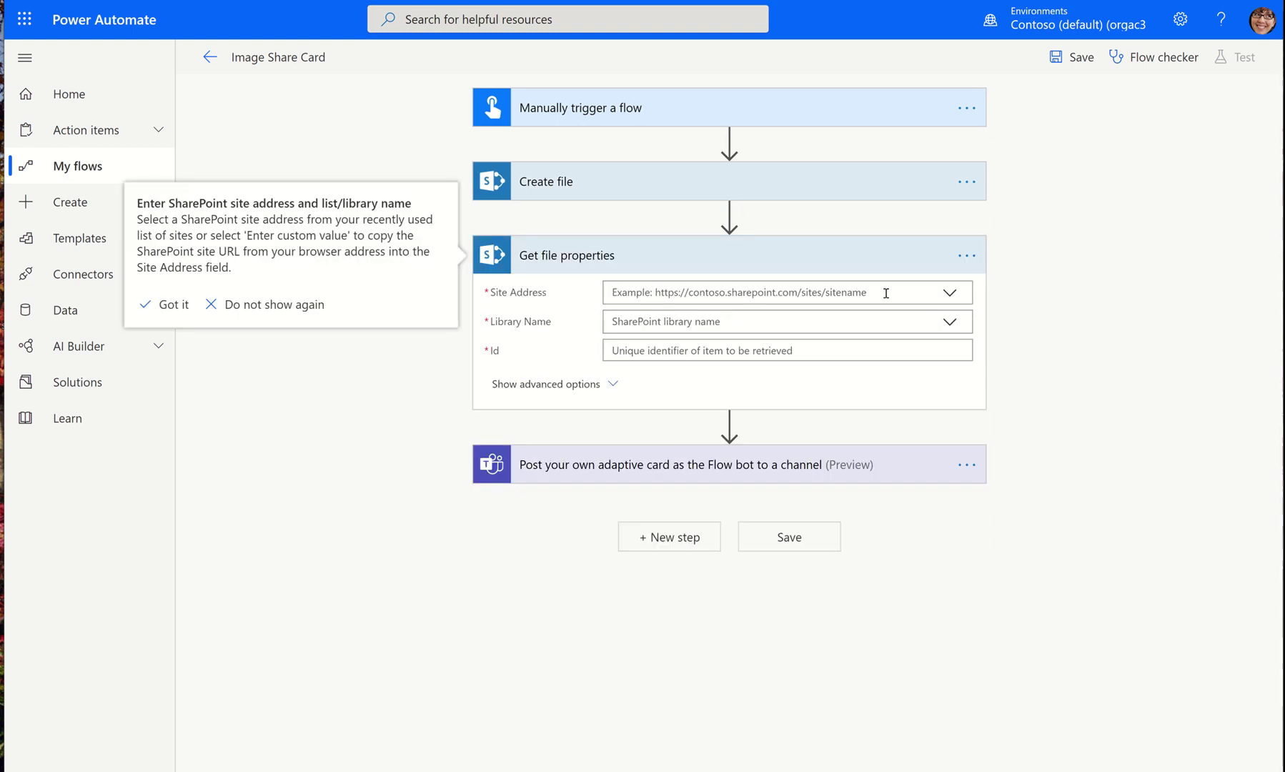
Set Get file properties to site Deployments, library Documents, and Id to ItemId.
click(949, 294)
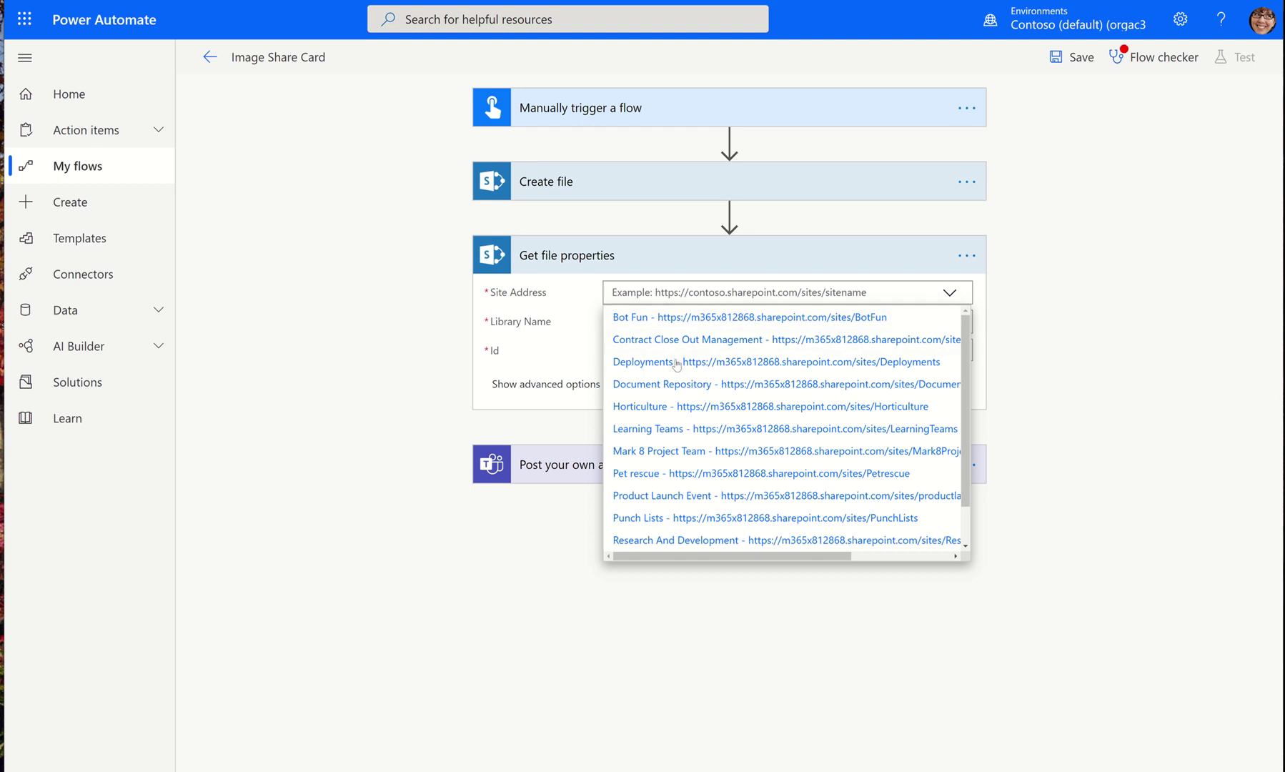
click(677, 363)
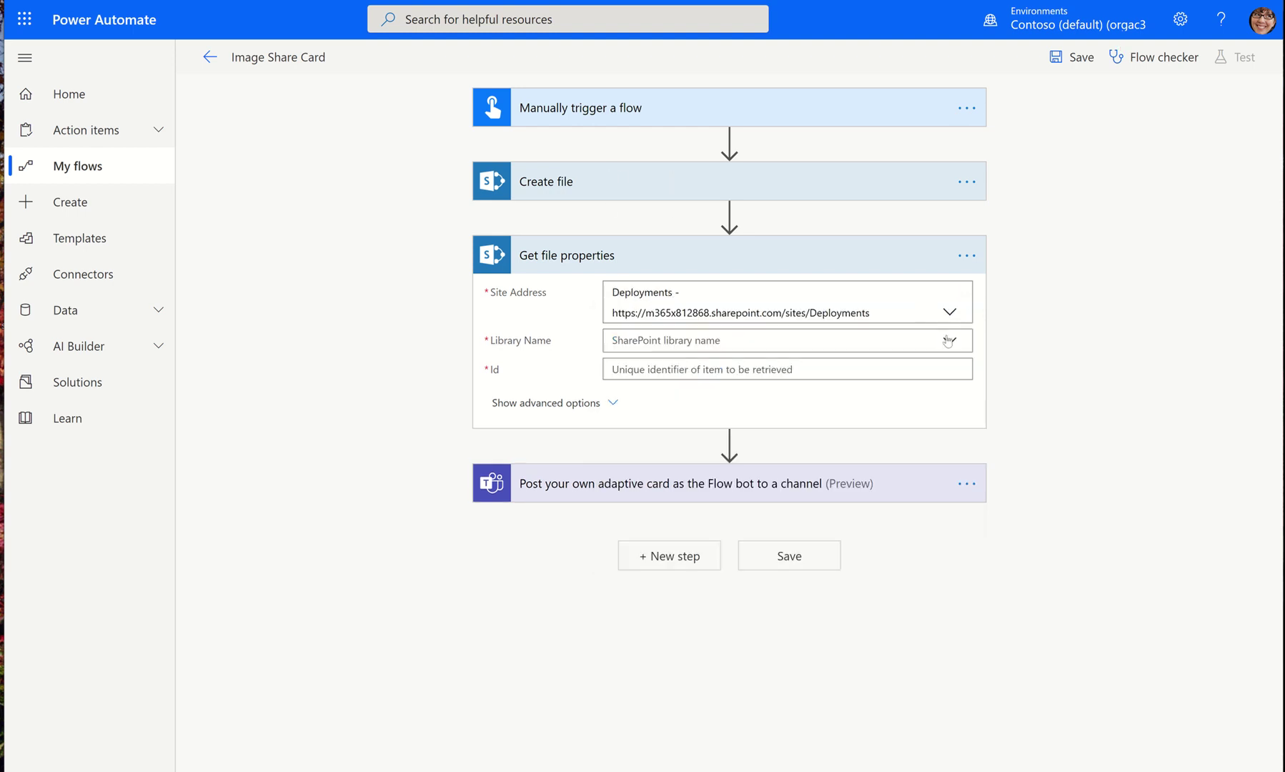
click(947, 341)
click(654, 372)
click(759, 367)
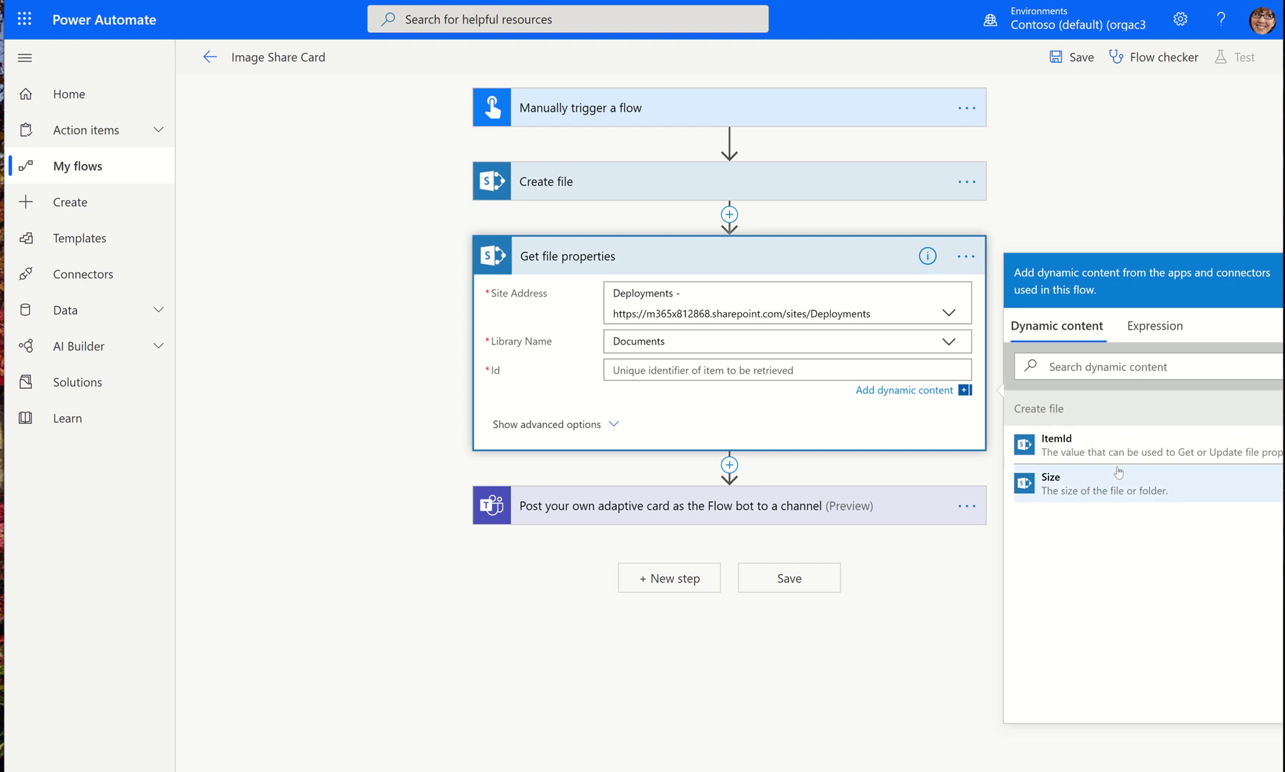
click(1104, 448)
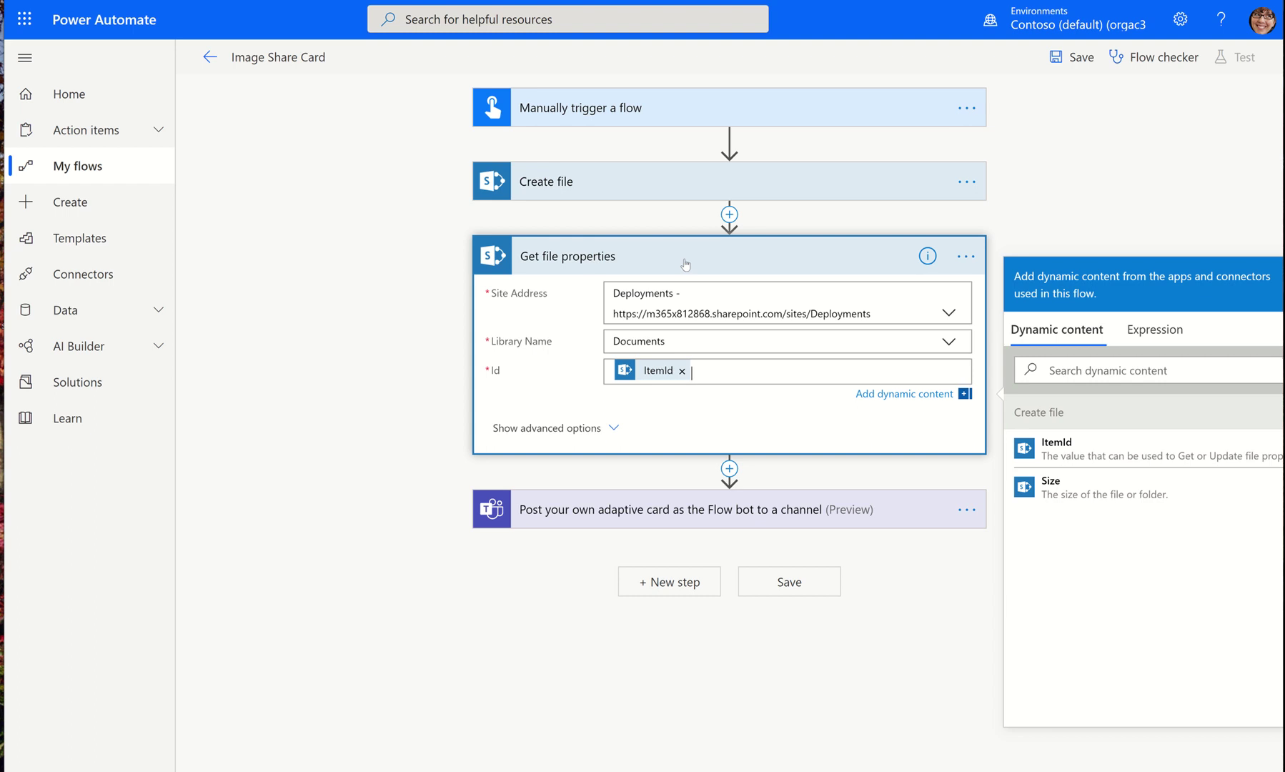
click(782, 254)
Replace the {acImageThumbnail} image url in the card JSON with Thumbnail Large.
click(771, 329)
scroll(795, 545, down, 2)
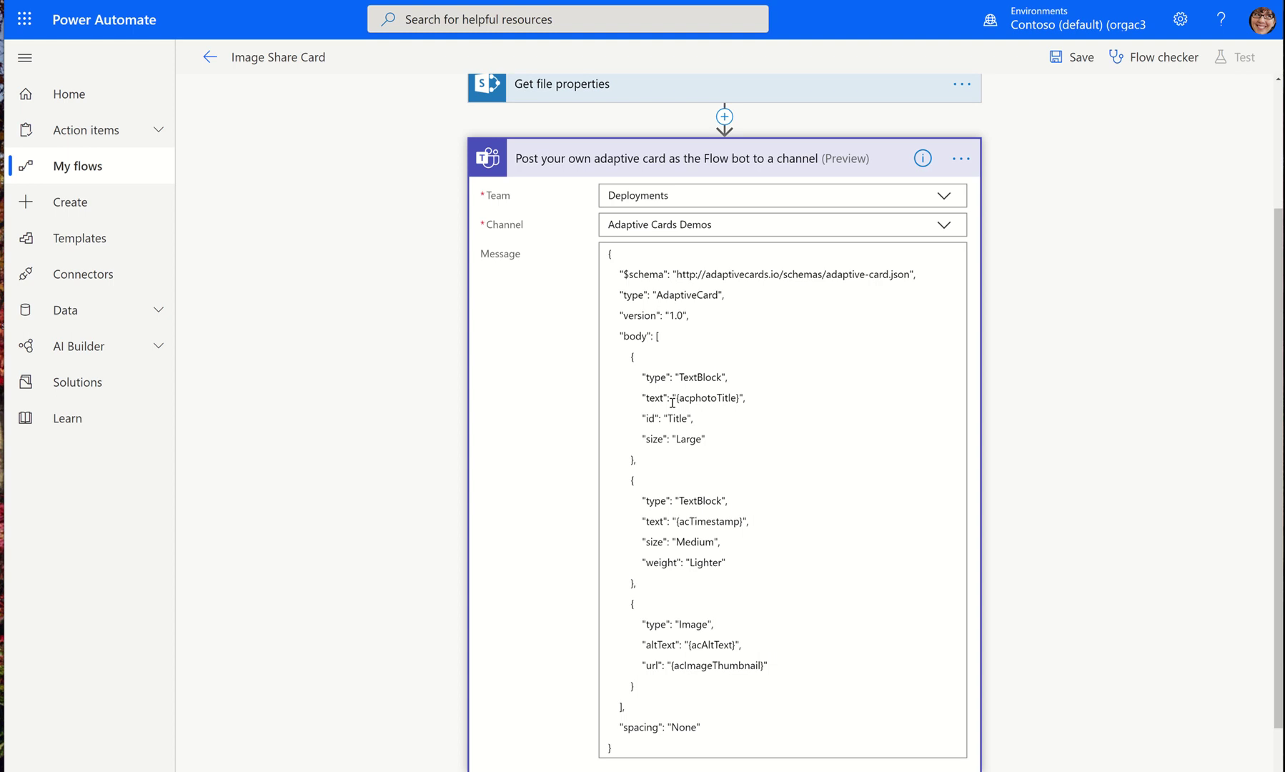
scroll(764, 477, down, 1)
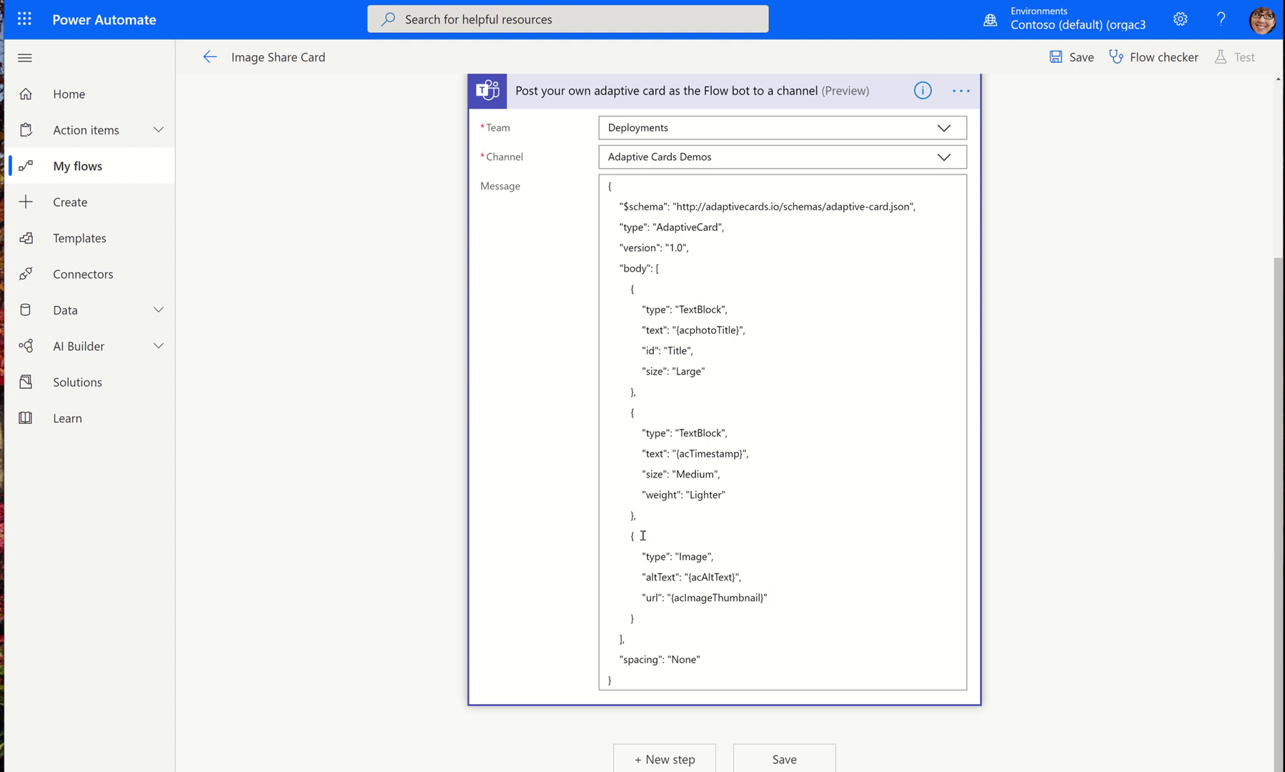
double_click(650, 597)
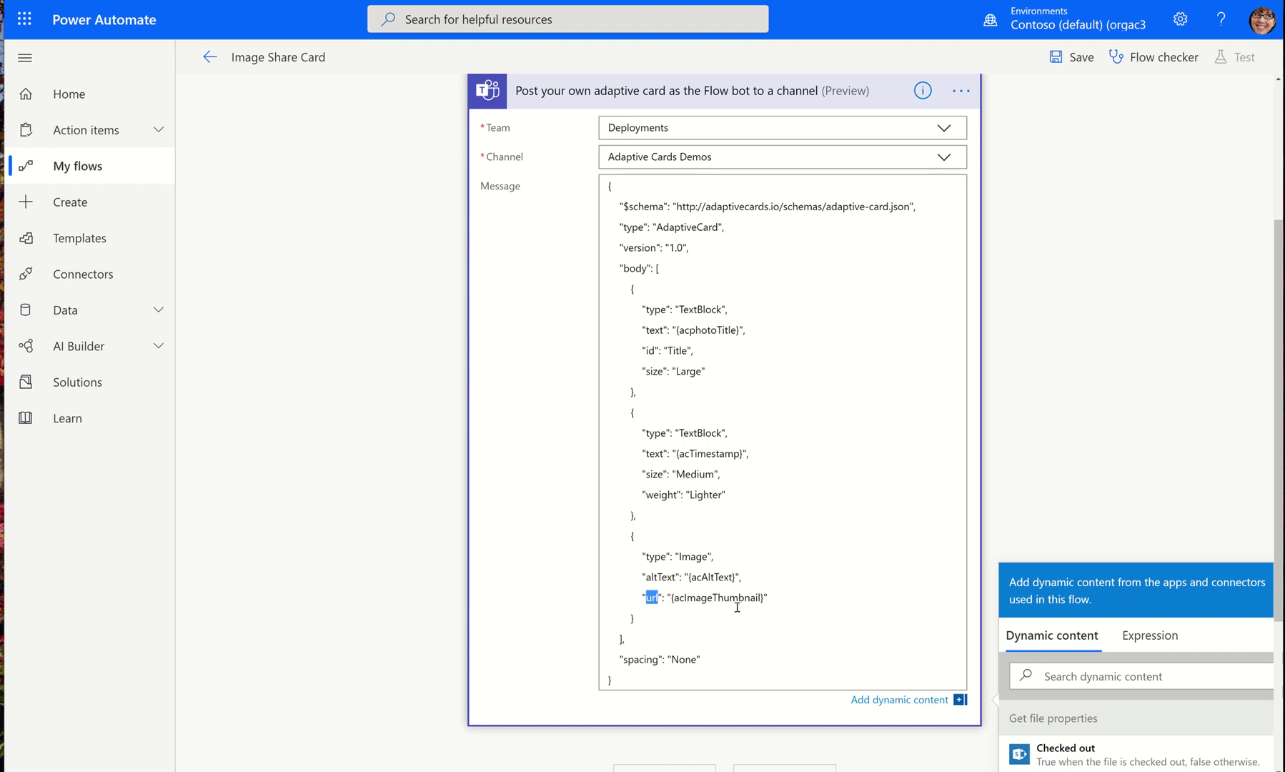
drag(670, 597, 765, 604)
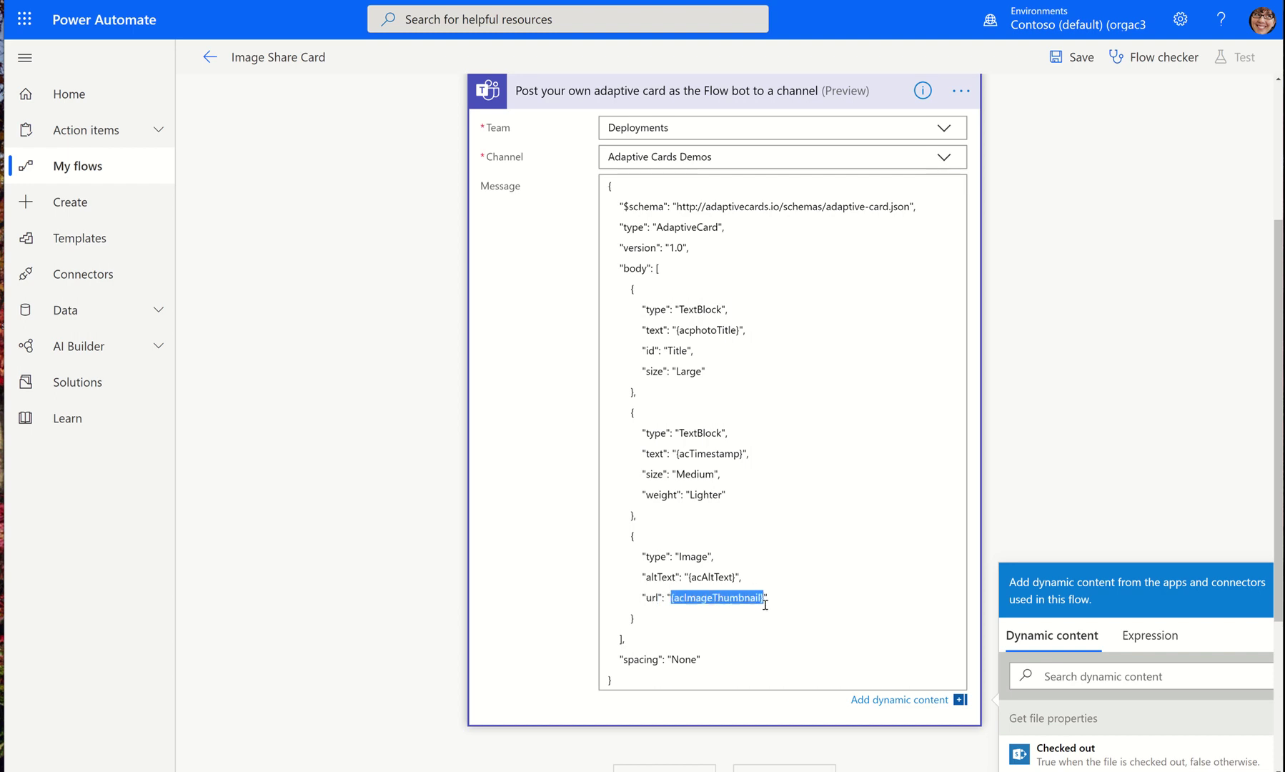
scroll(1187, 672, down, 10)
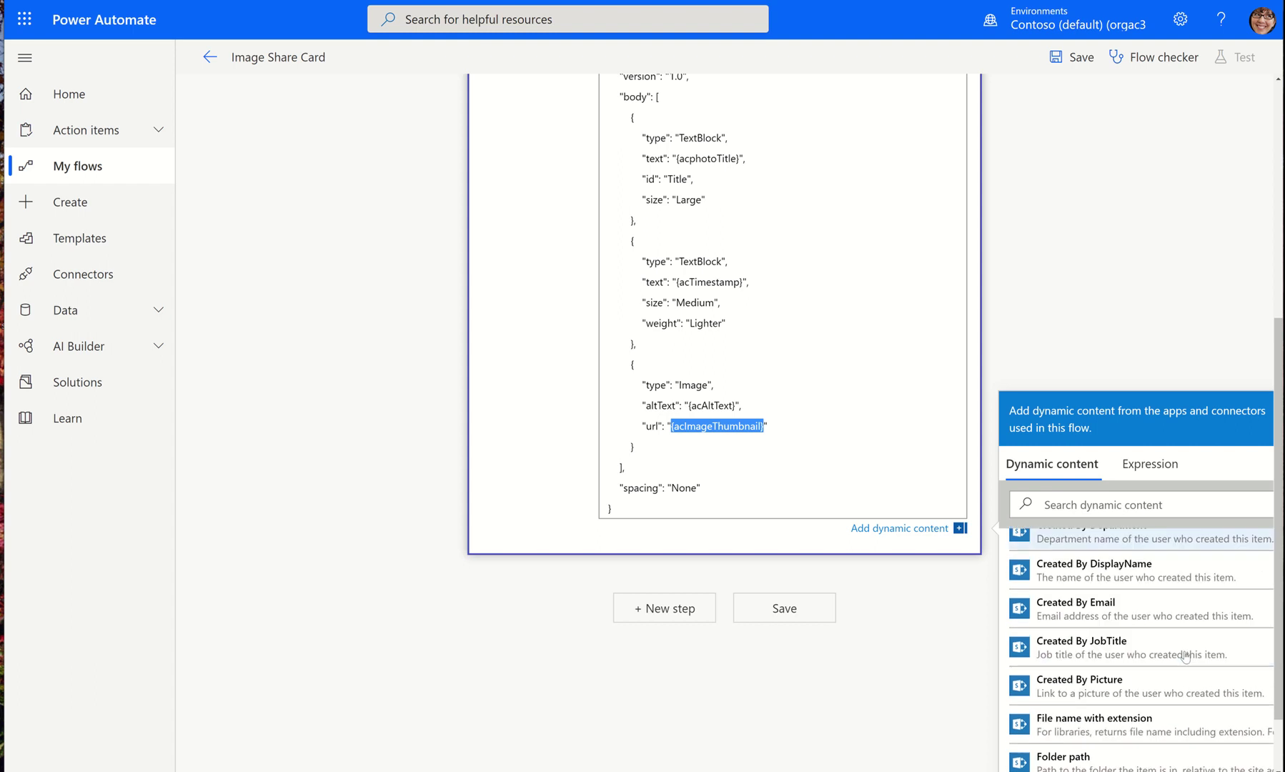
scroll(1185, 658, down, 8)
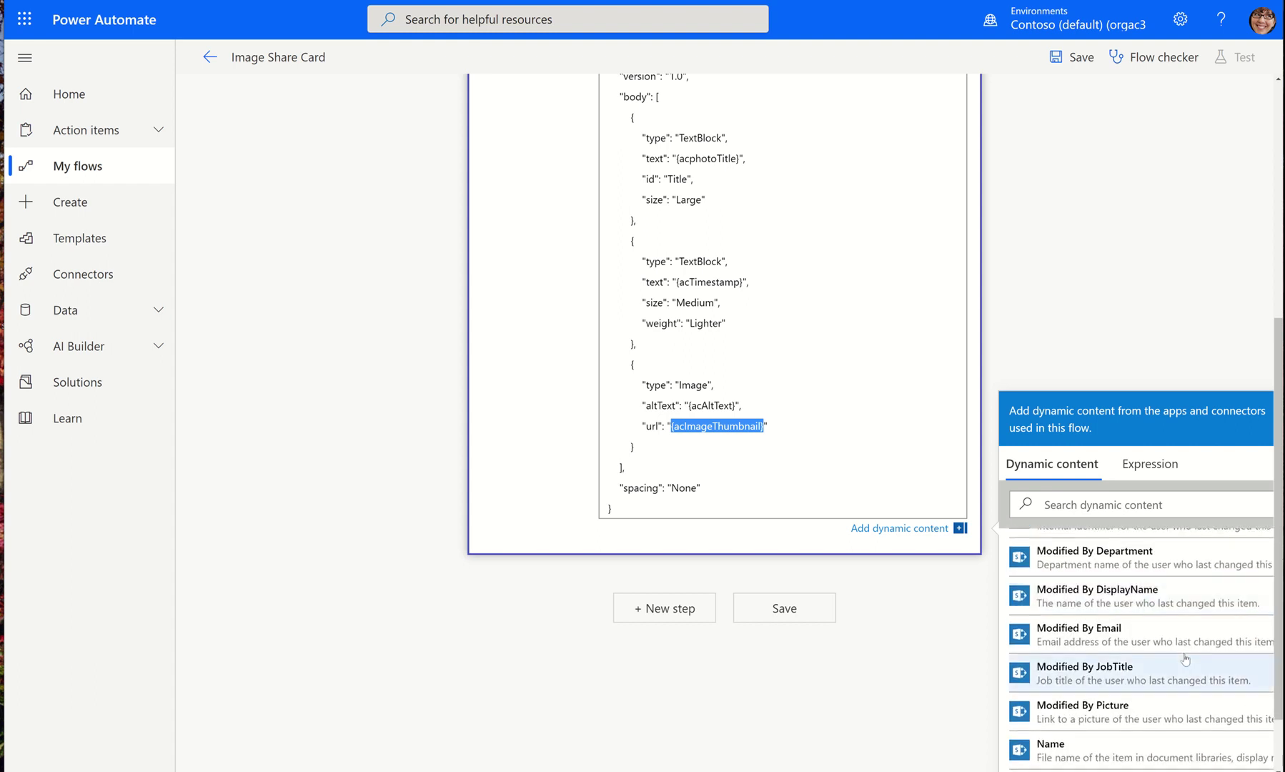
scroll(1185, 659, down, 5)
scroll(1115, 629, up, 2)
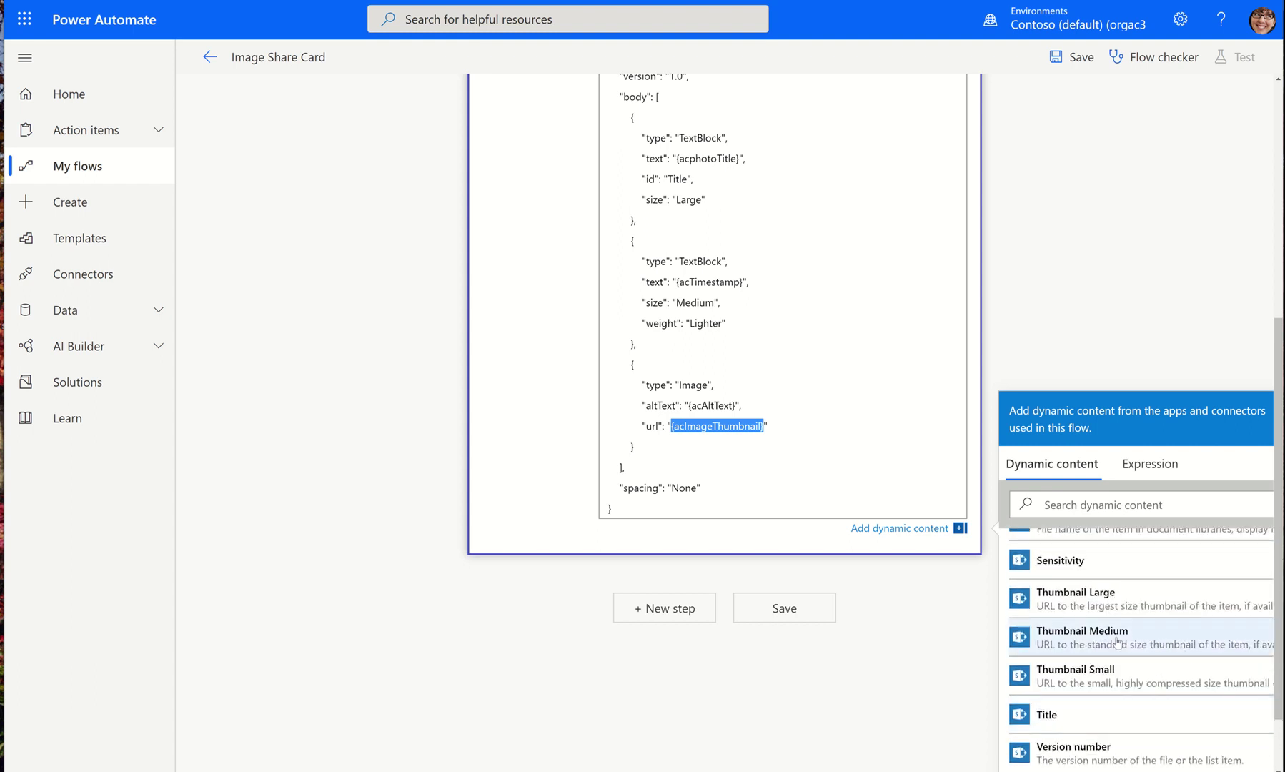
click(1086, 600)
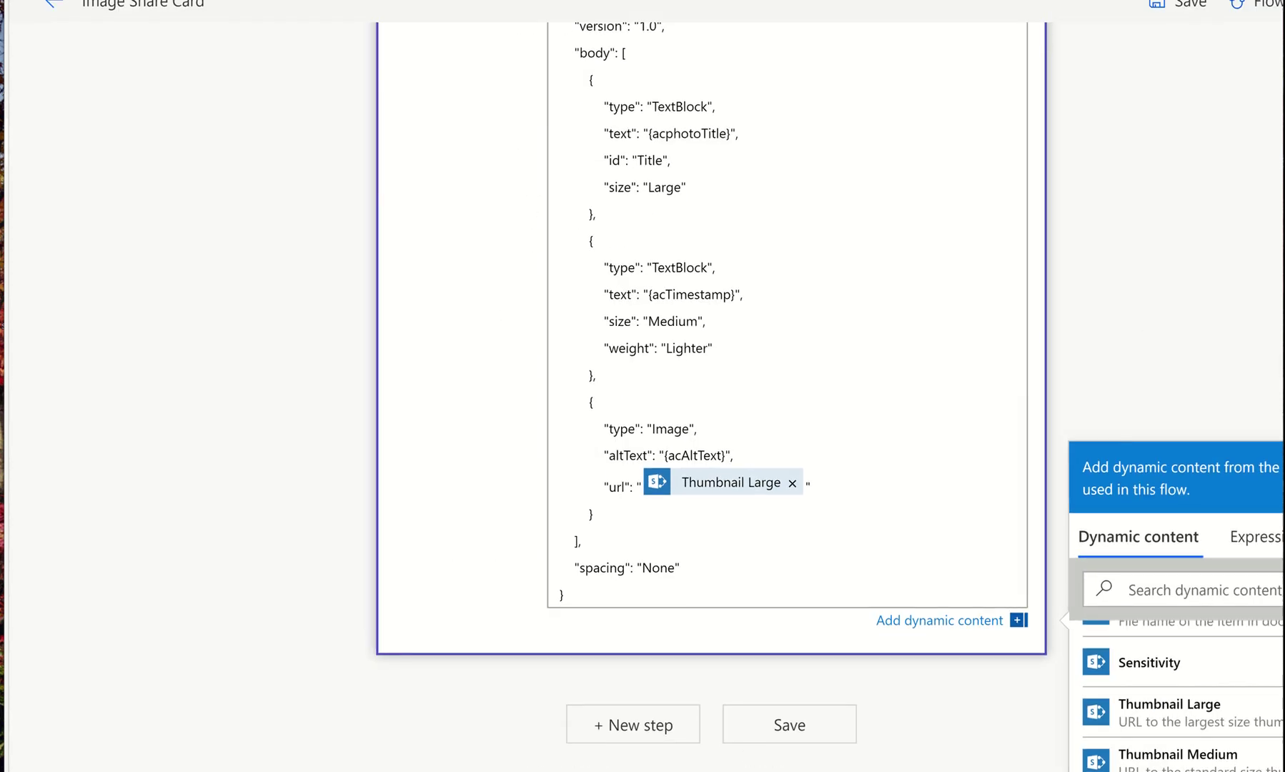
Replace the {acTimestamp} placeholder with the file's Modified value.
drag(711, 294, 646, 294)
click(735, 295)
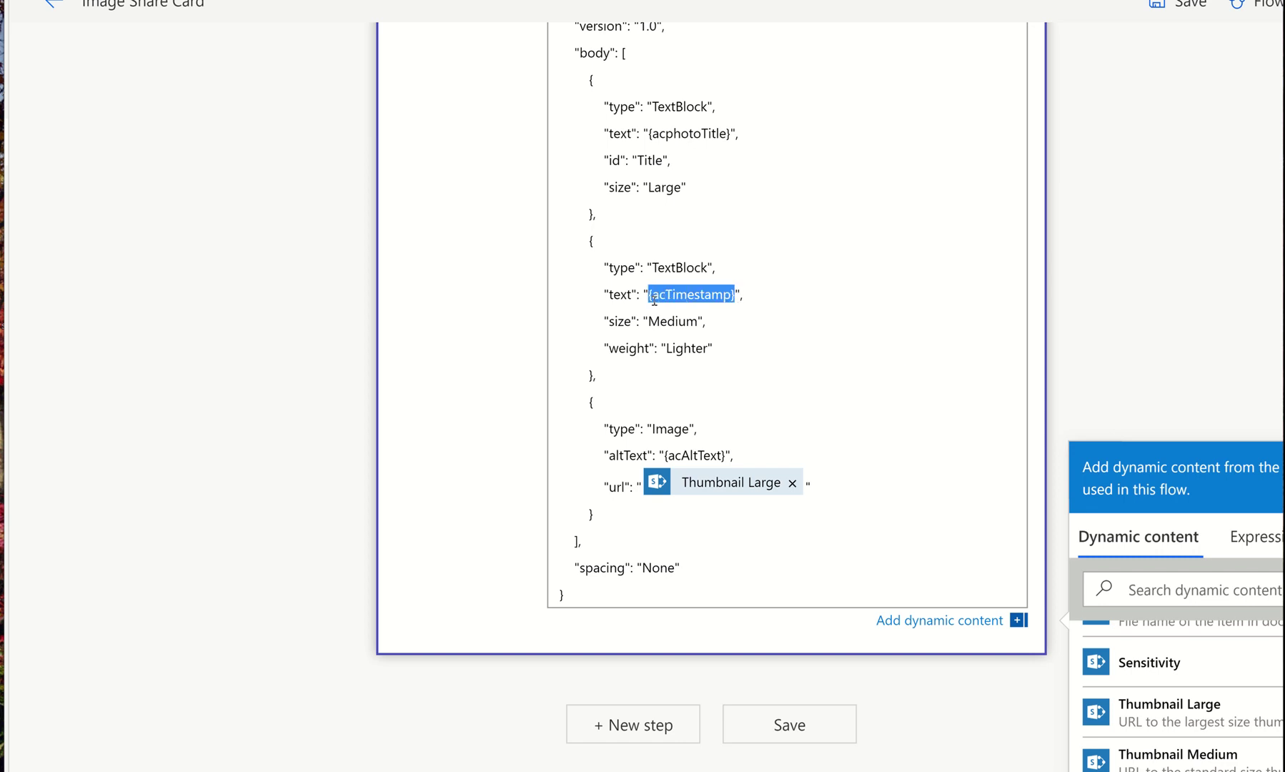
scroll(1247, 690, down, 4)
scroll(1243, 679, up, 4)
scroll(1244, 679, up, 5)
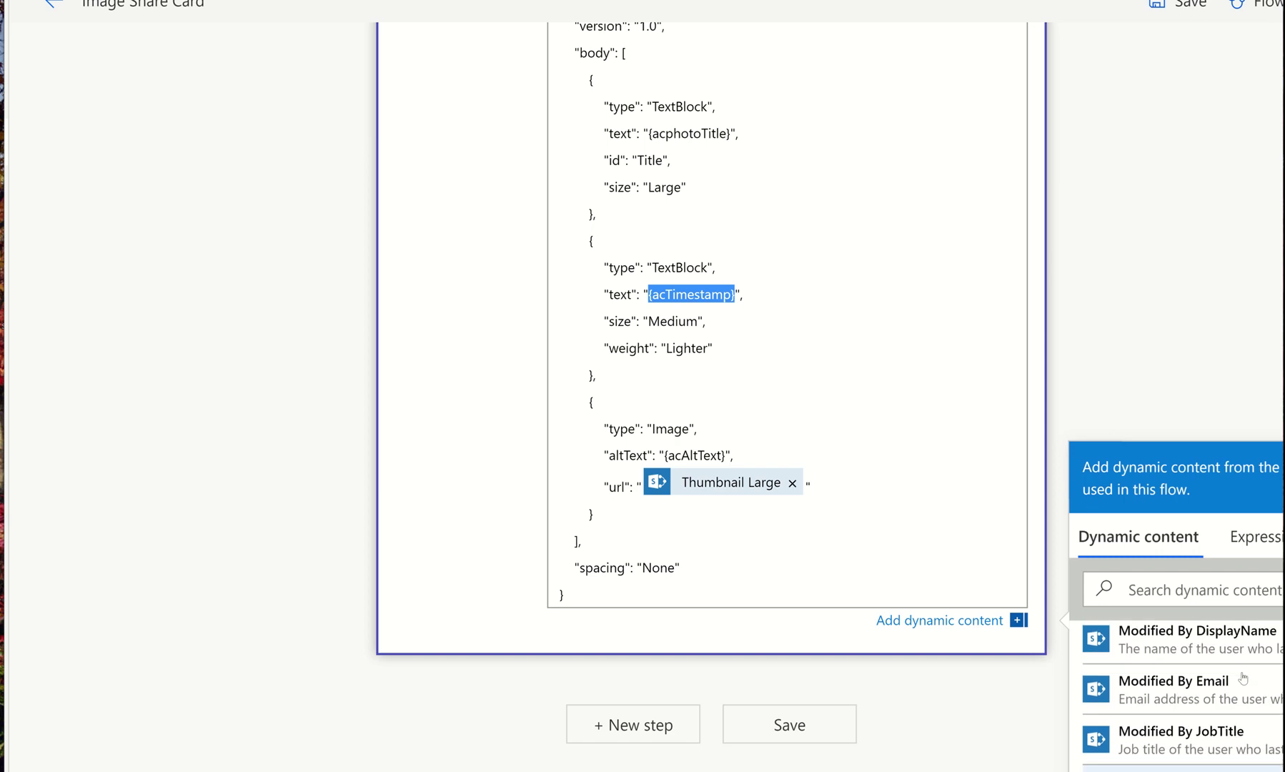
scroll(1241, 672, up, 2)
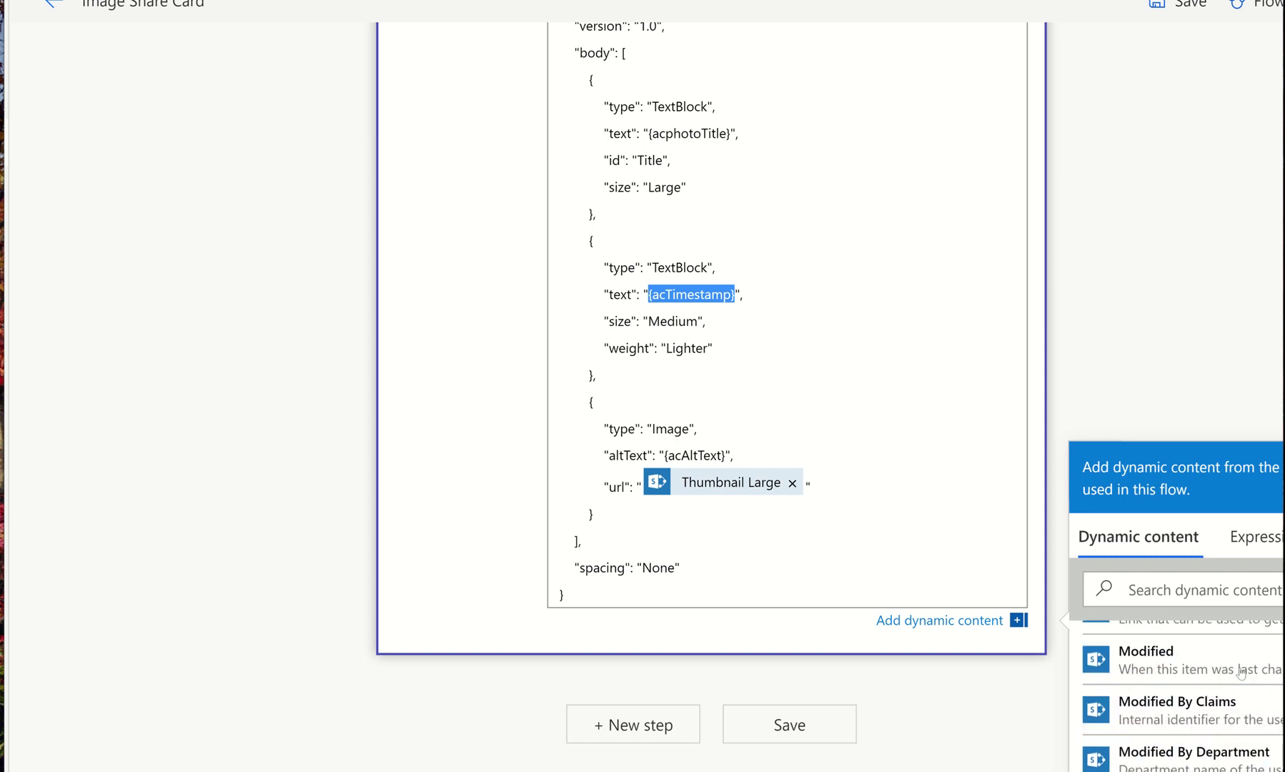
click(1172, 651)
scroll(916, 436, up, 4)
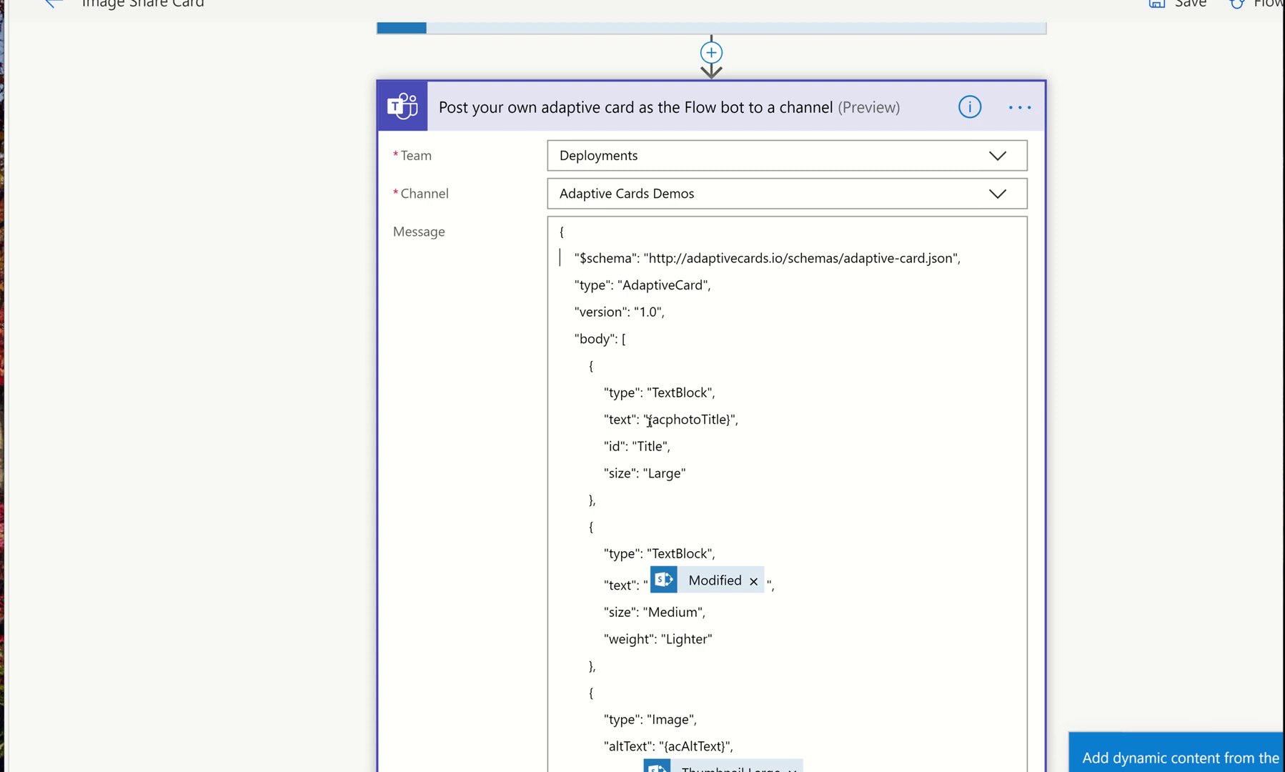
Replace the {acphotoTitle} placeholder with File name with extension.
drag(649, 421, 732, 420)
scroll(1177, 496, down, 5)
scroll(1212, 626, down, 6)
scroll(1213, 626, down, 8)
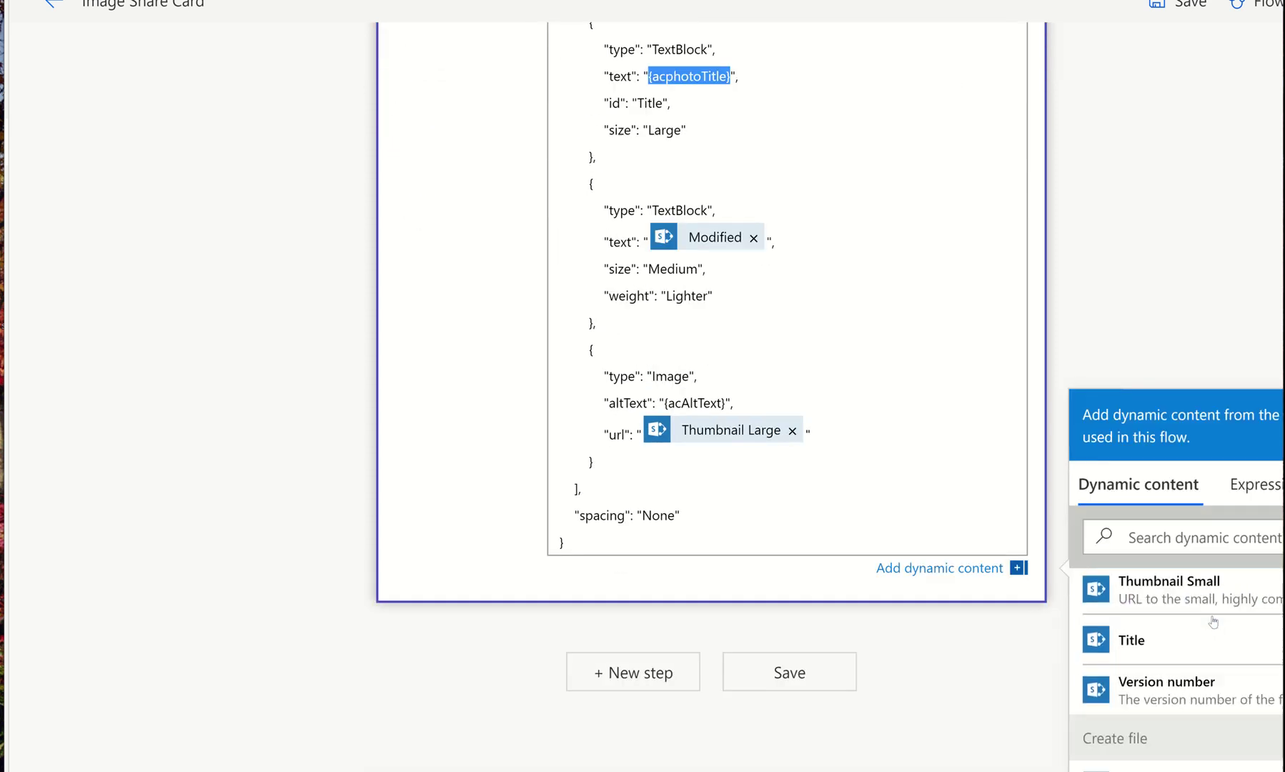
scroll(1213, 620, up, 8)
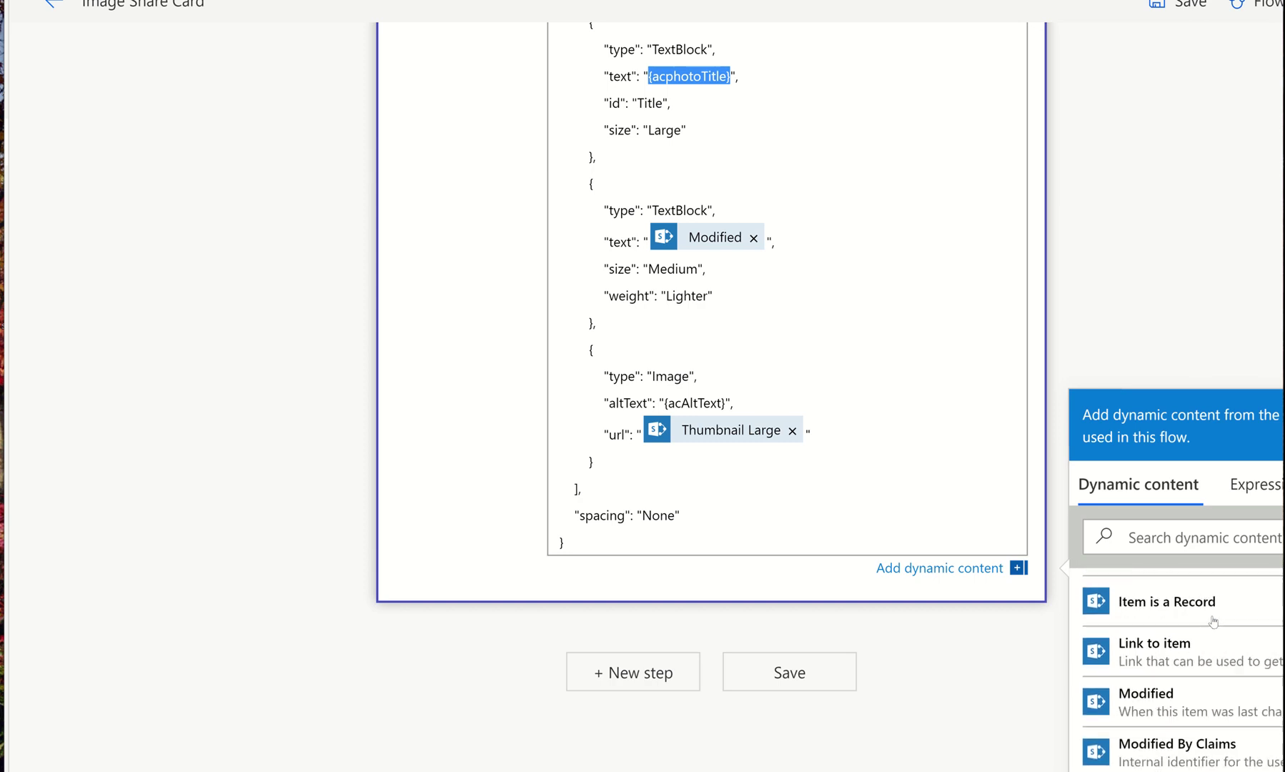
scroll(1212, 622, up, 2)
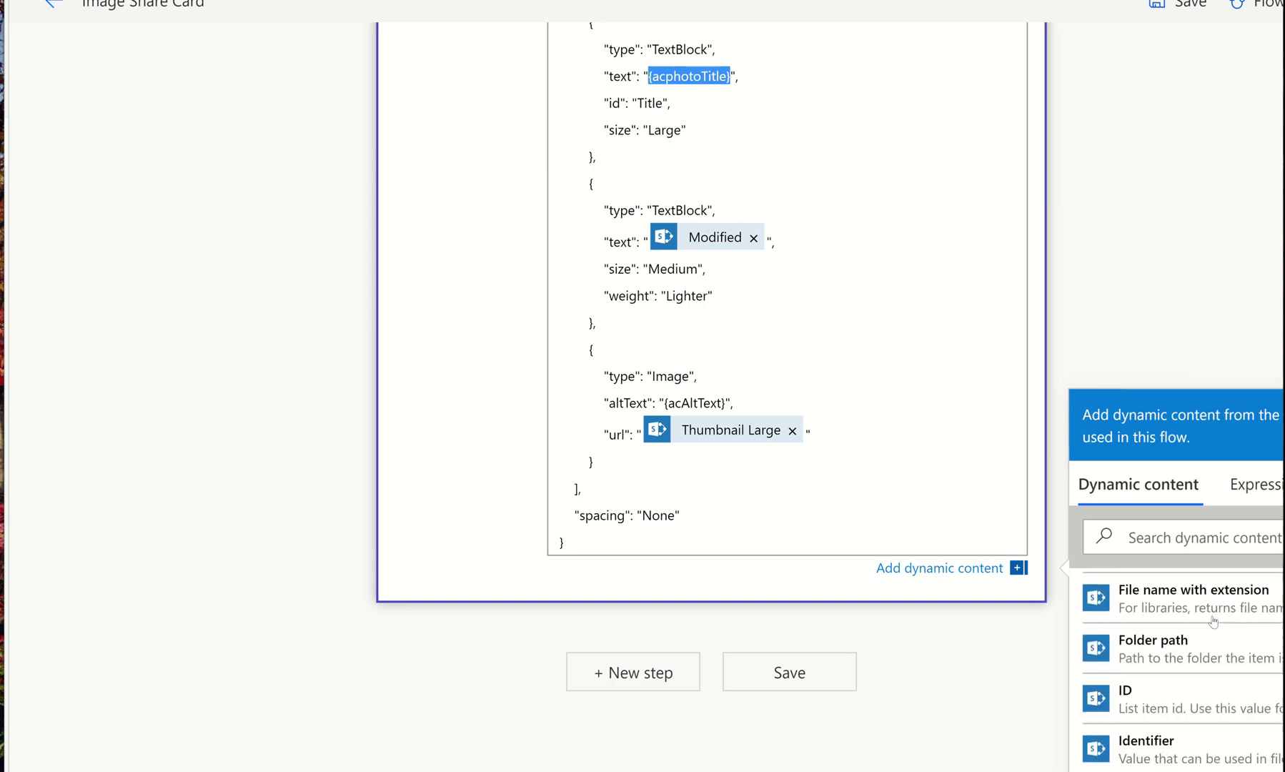
click(1180, 600)
scroll(936, 368, up, 3)
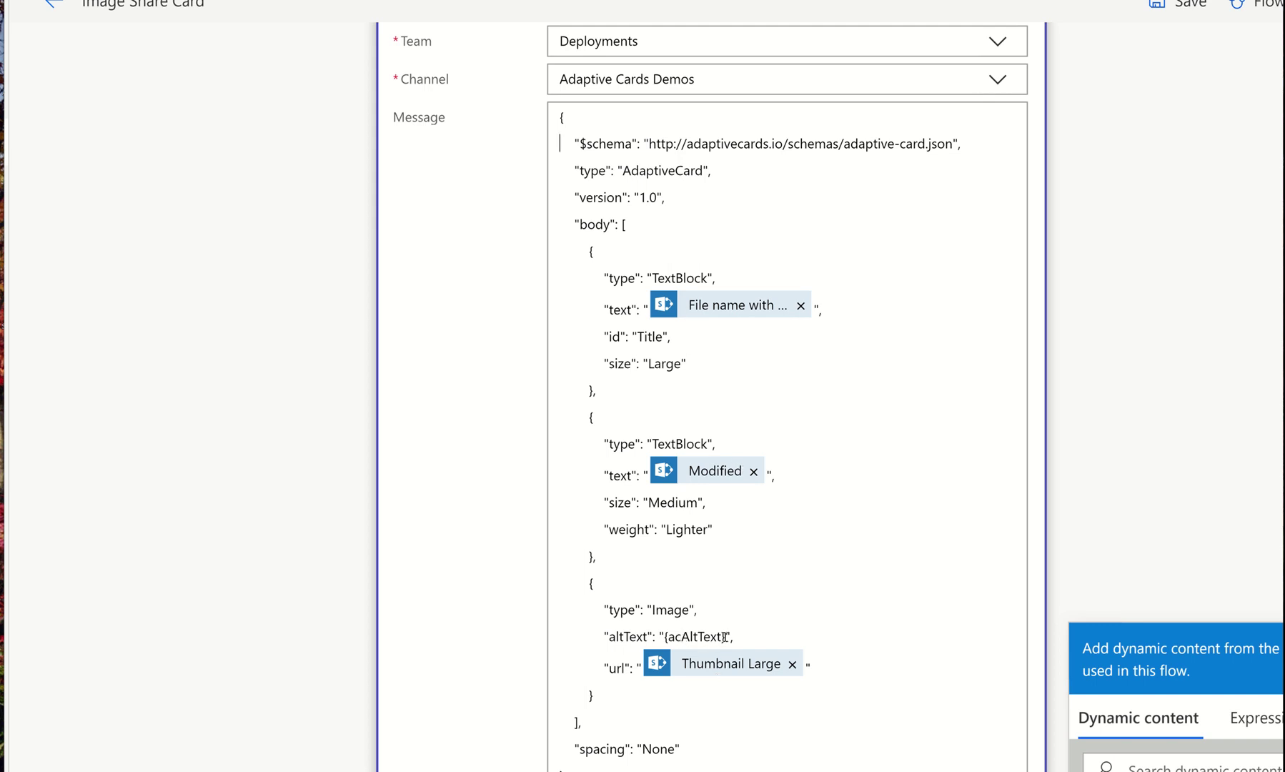
Replace the {acAltText} placeholder with File name with extension.
drag(725, 636, 665, 641)
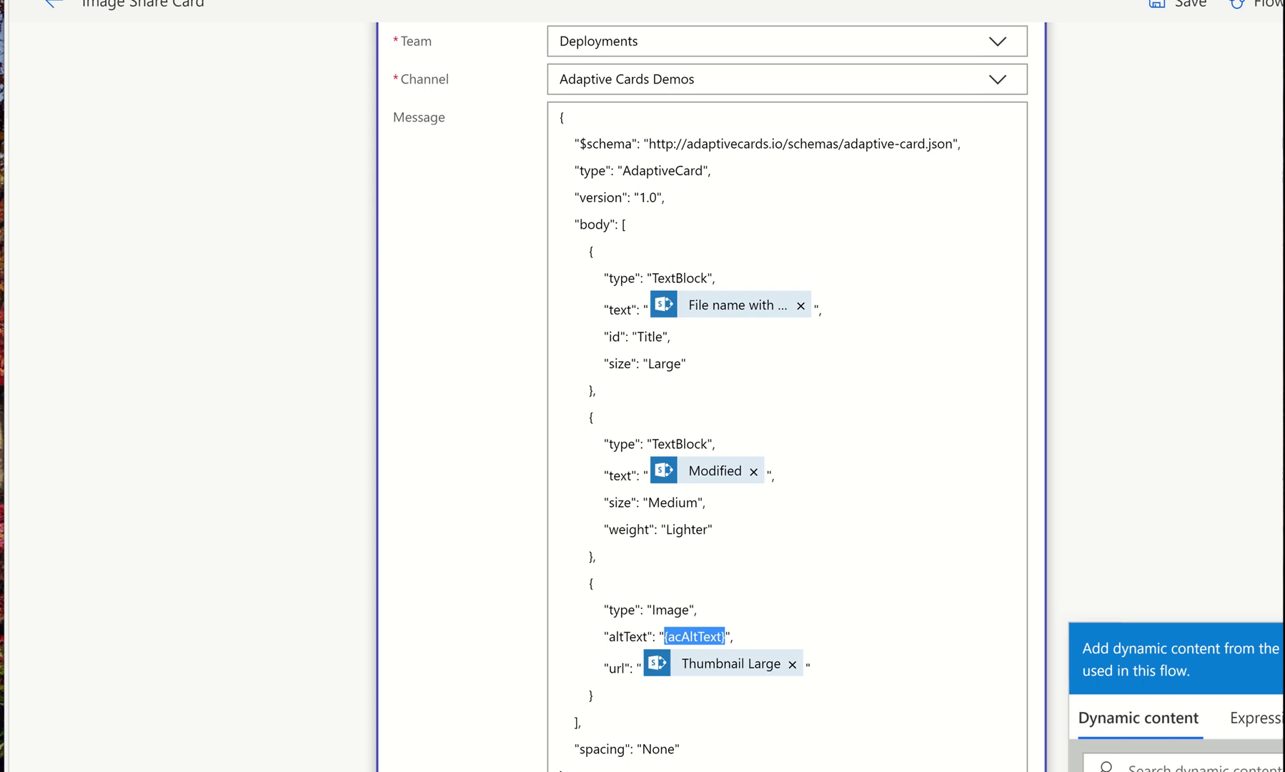
scroll(1205, 745, down, 10)
scroll(1195, 656, up, 8)
click(1195, 656)
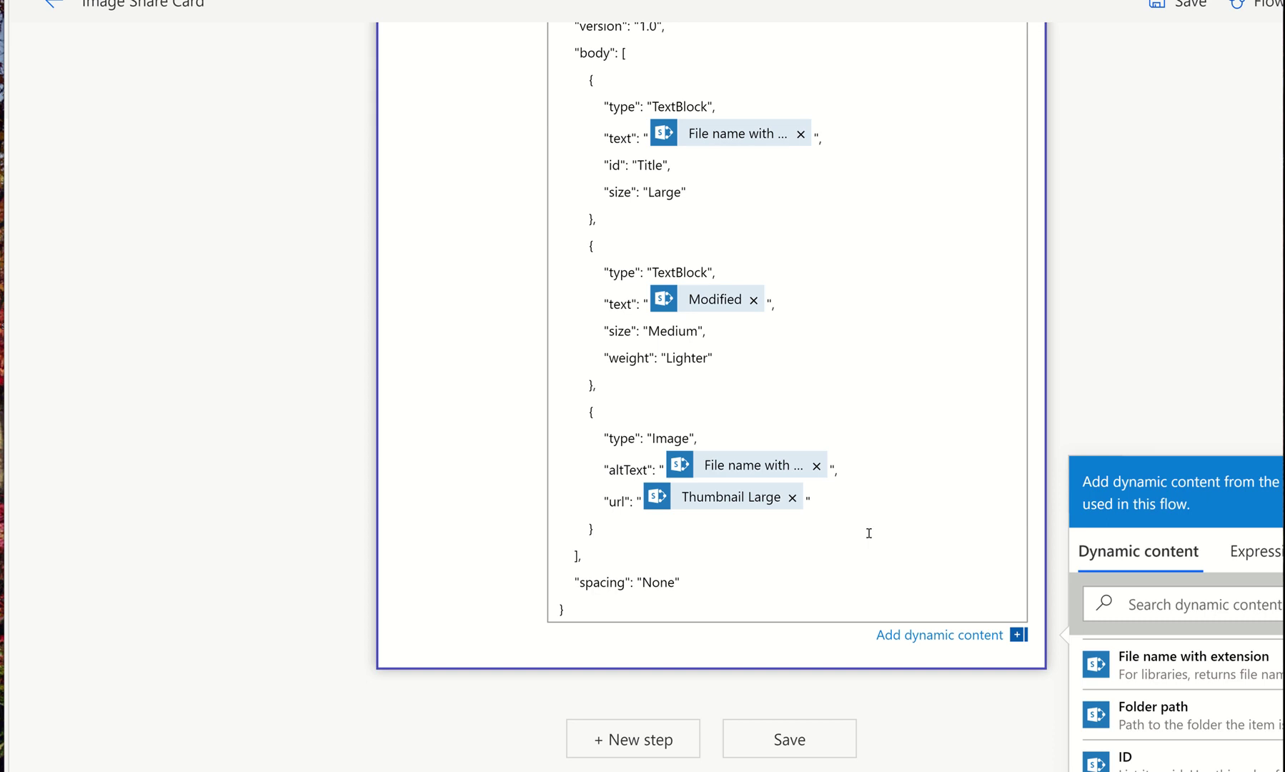
scroll(868, 533, up, 9)
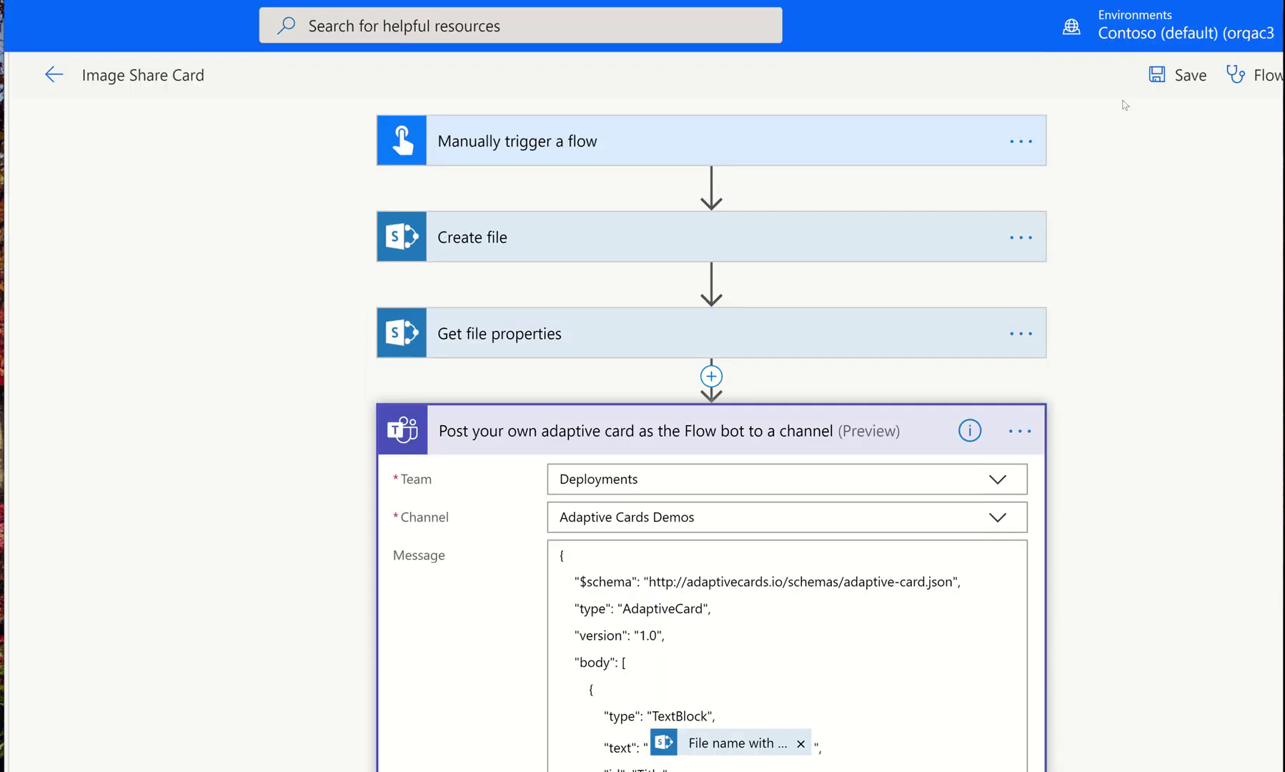
Save the flow and start a manual test with 'I'll perform the trigger action'.
click(1178, 75)
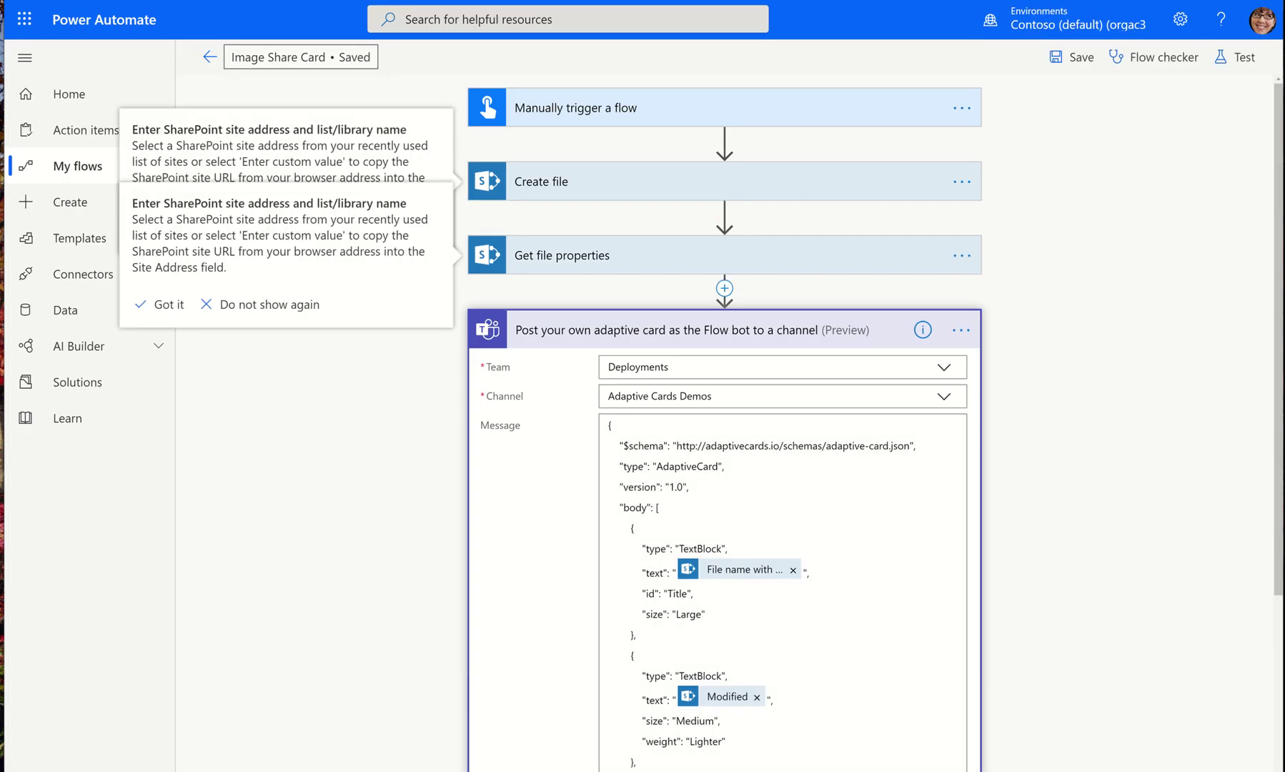
click(1236, 57)
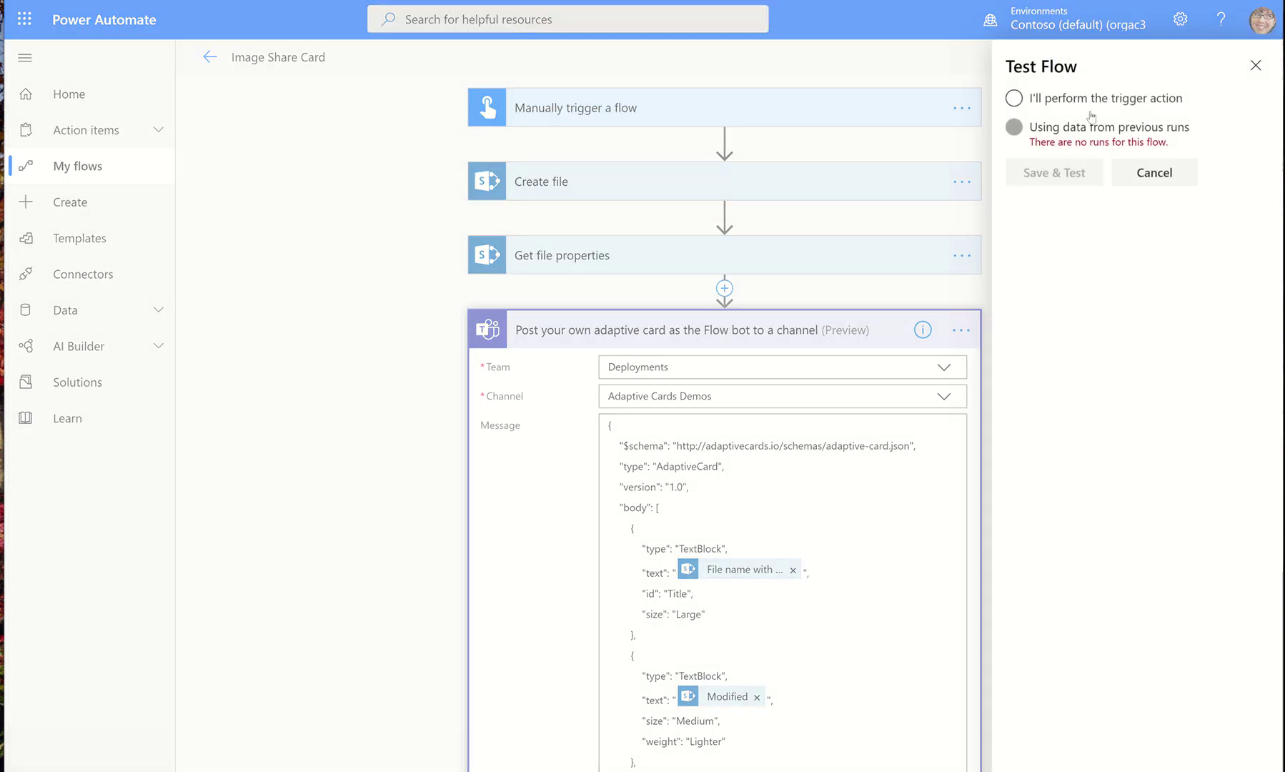
click(1093, 100)
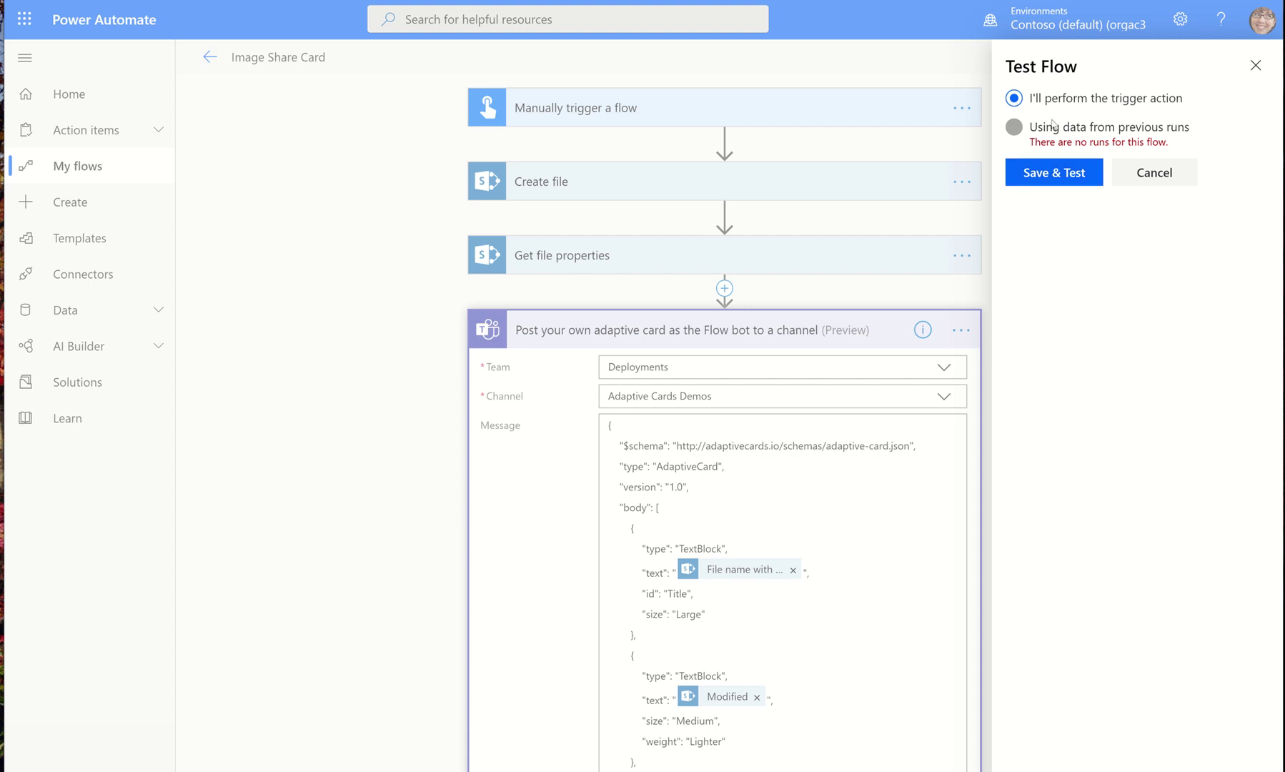
click(1066, 177)
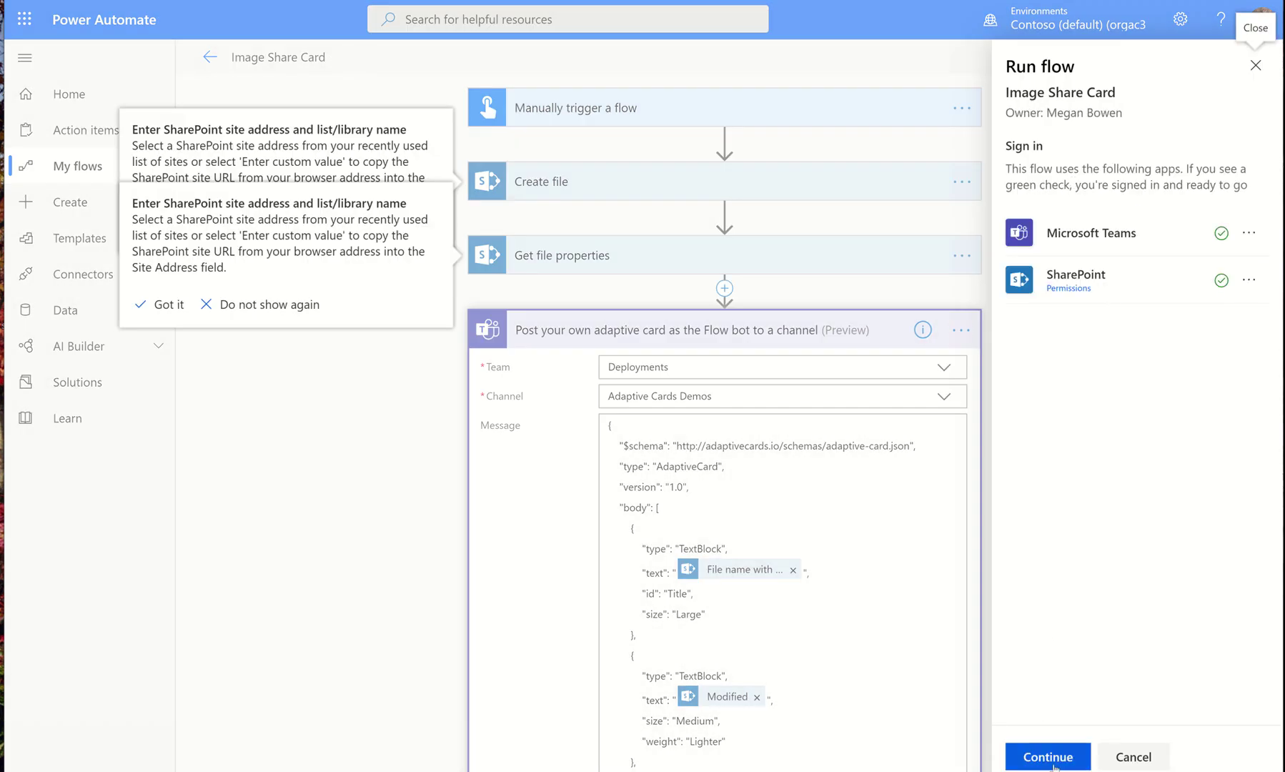
click(1054, 759)
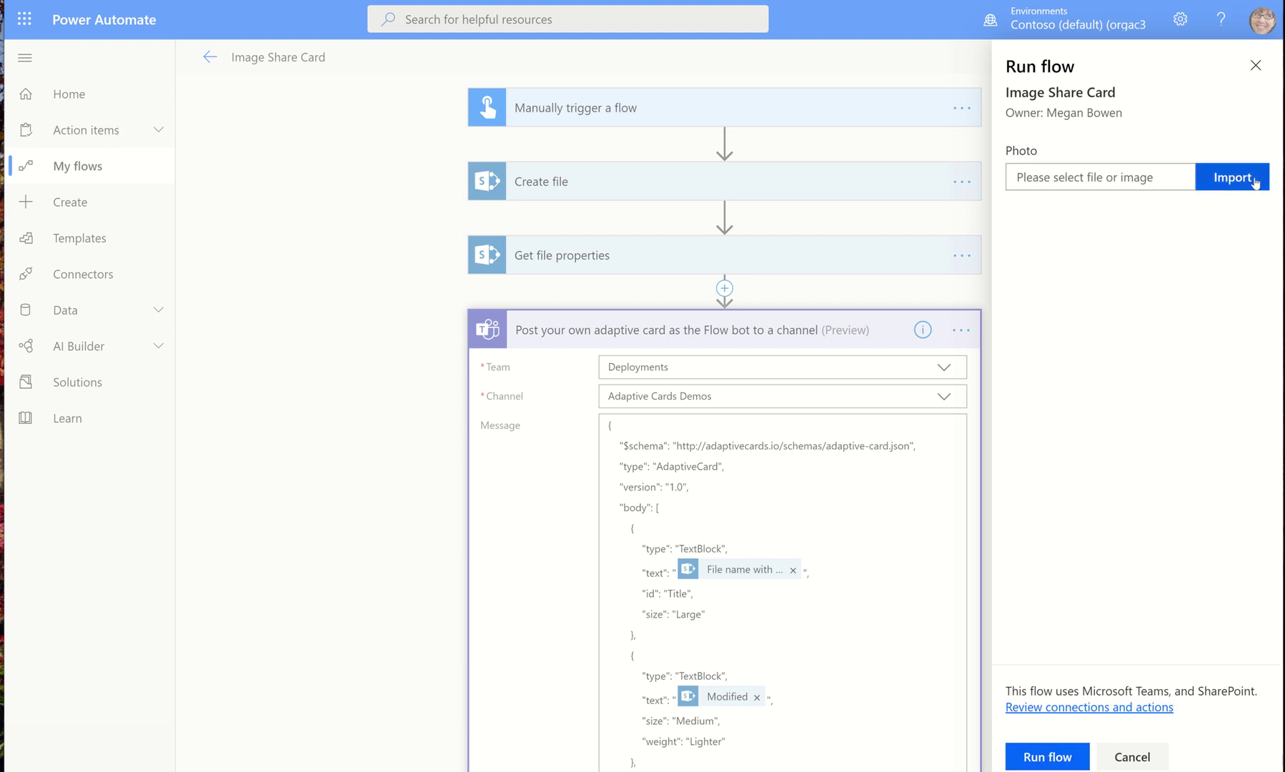
Import Águila_calva.jpeg from the Desktop as the test run's Photo.
click(1232, 177)
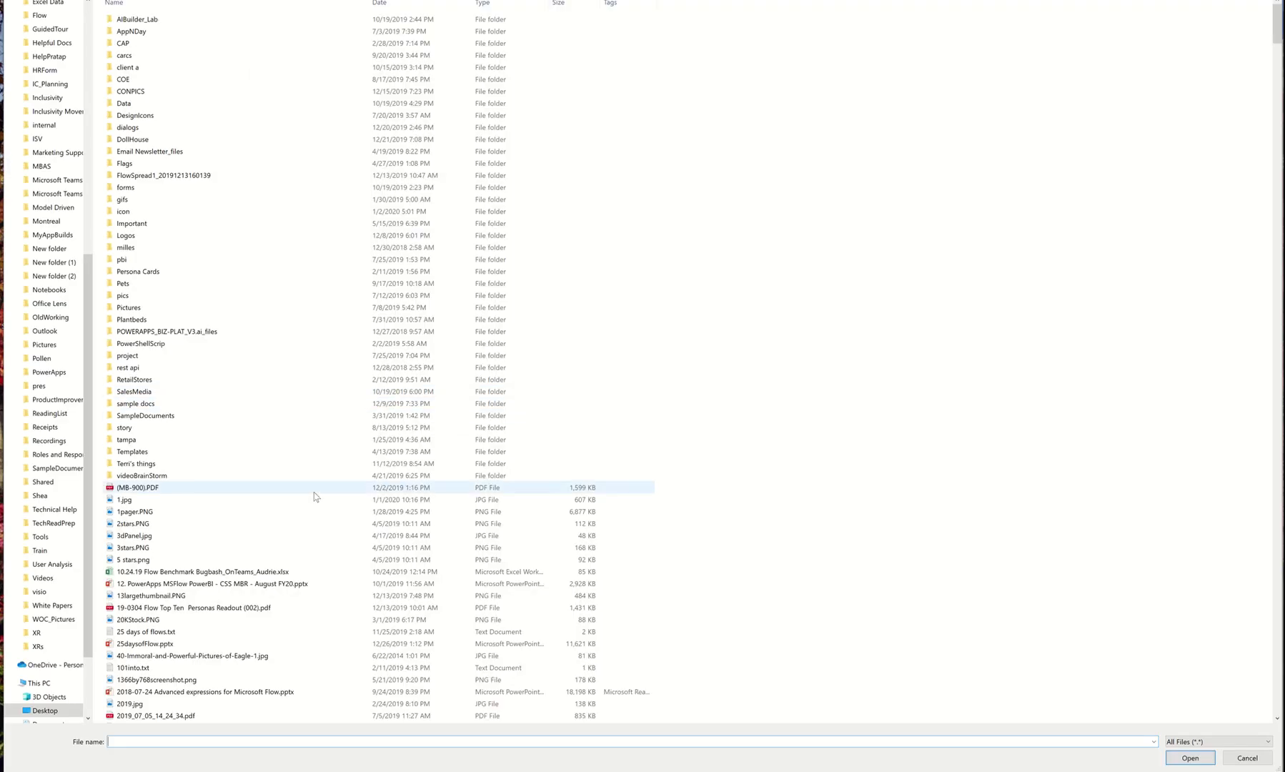
scroll(212, 601, down, 2)
scroll(212, 601, down, 4)
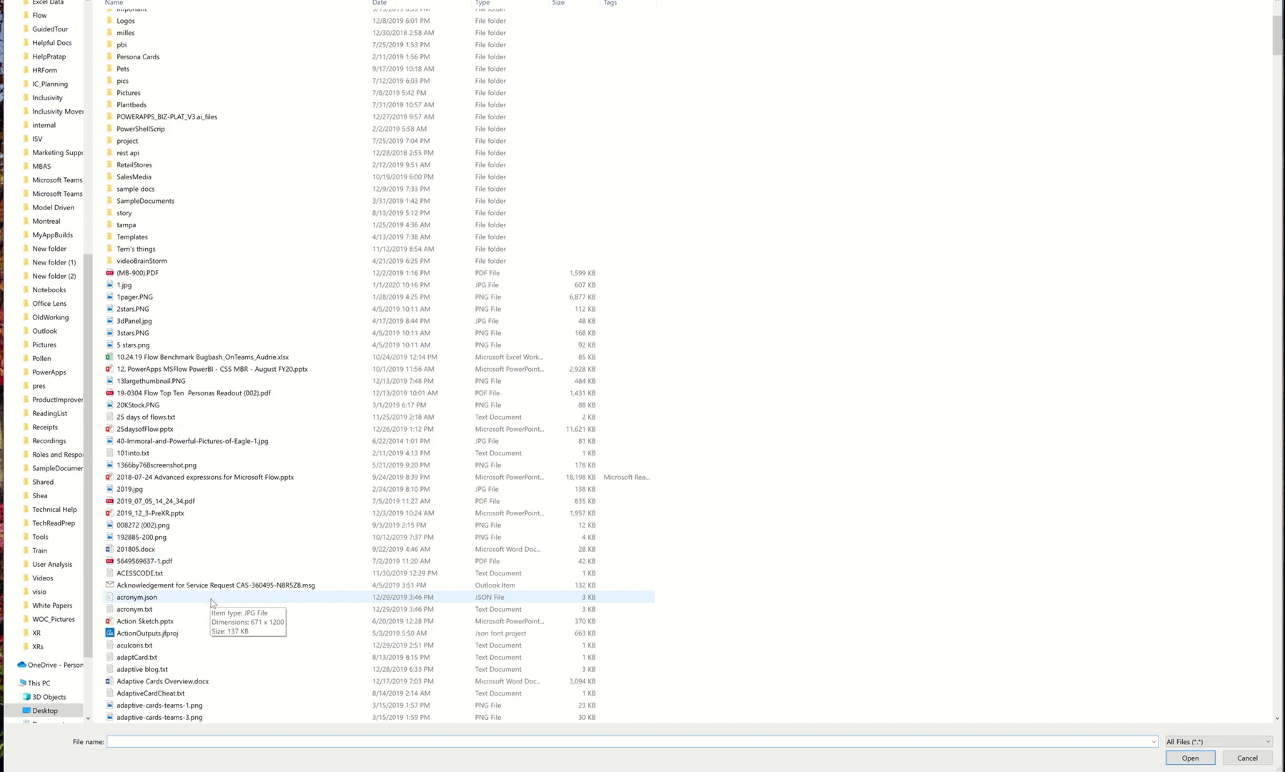
scroll(211, 602, down, 1)
scroll(212, 602, down, 1)
scroll(189, 643, down, 3)
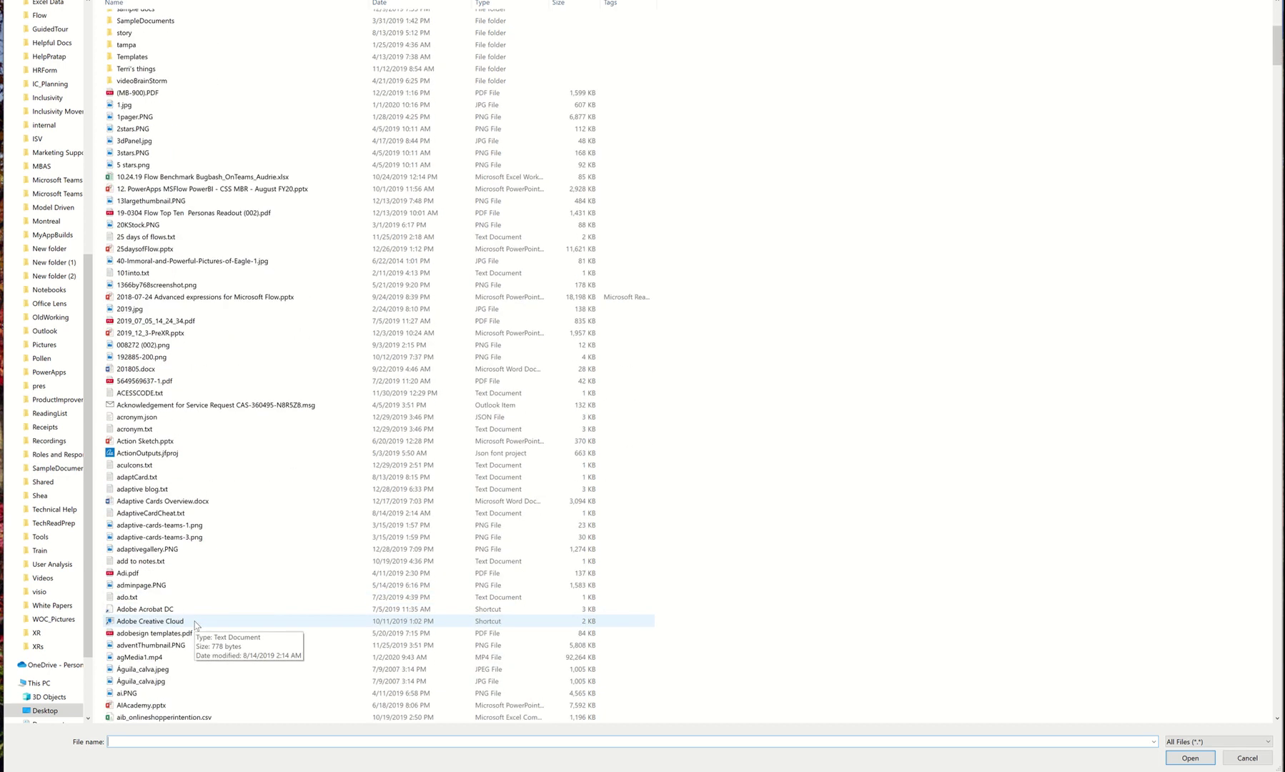
click(179, 669)
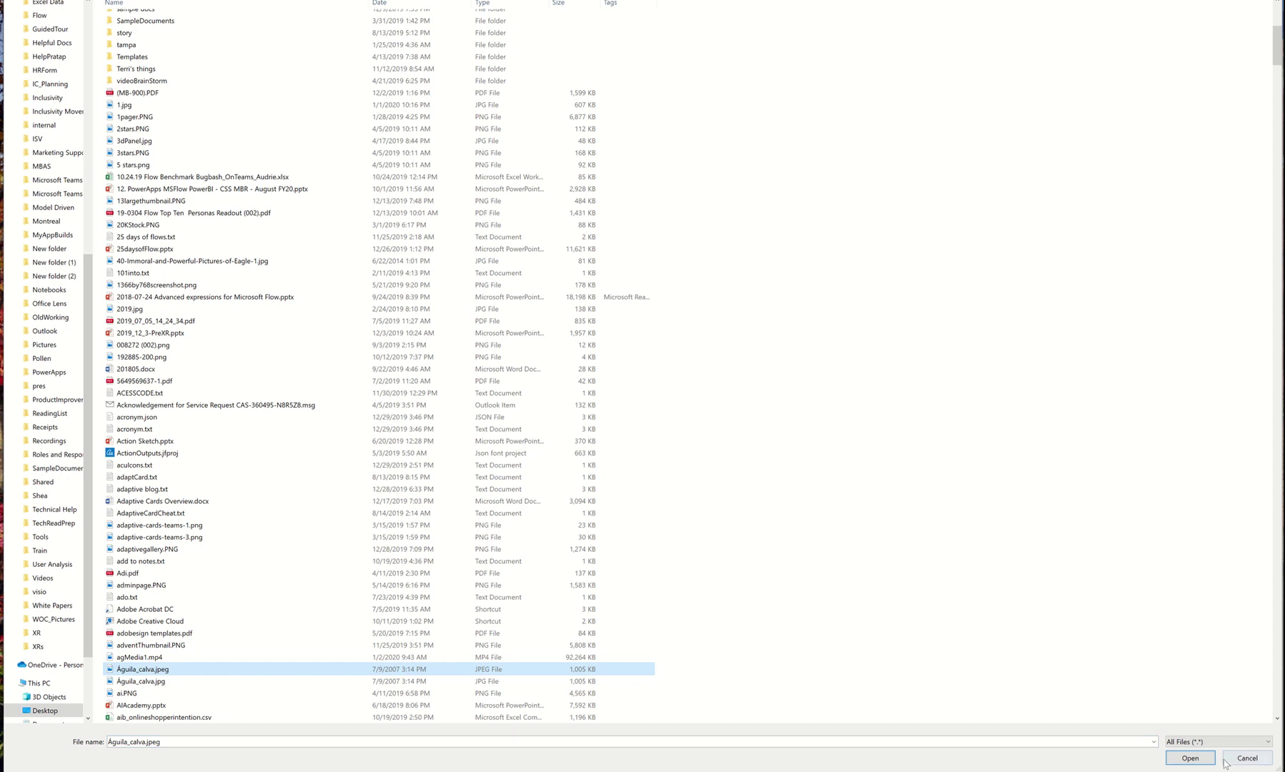
click(1190, 758)
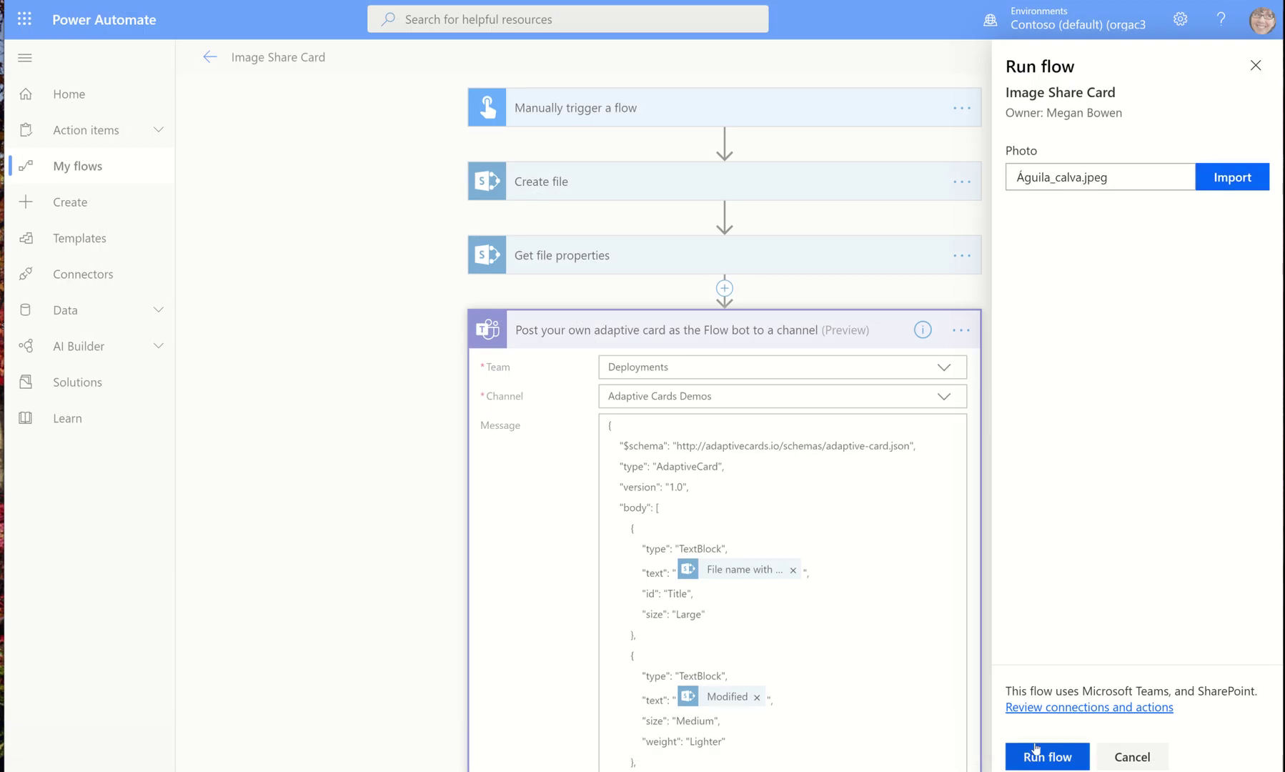
Start the Image Share Card test run with the eagle photo and dismiss the confirmation.
click(1042, 758)
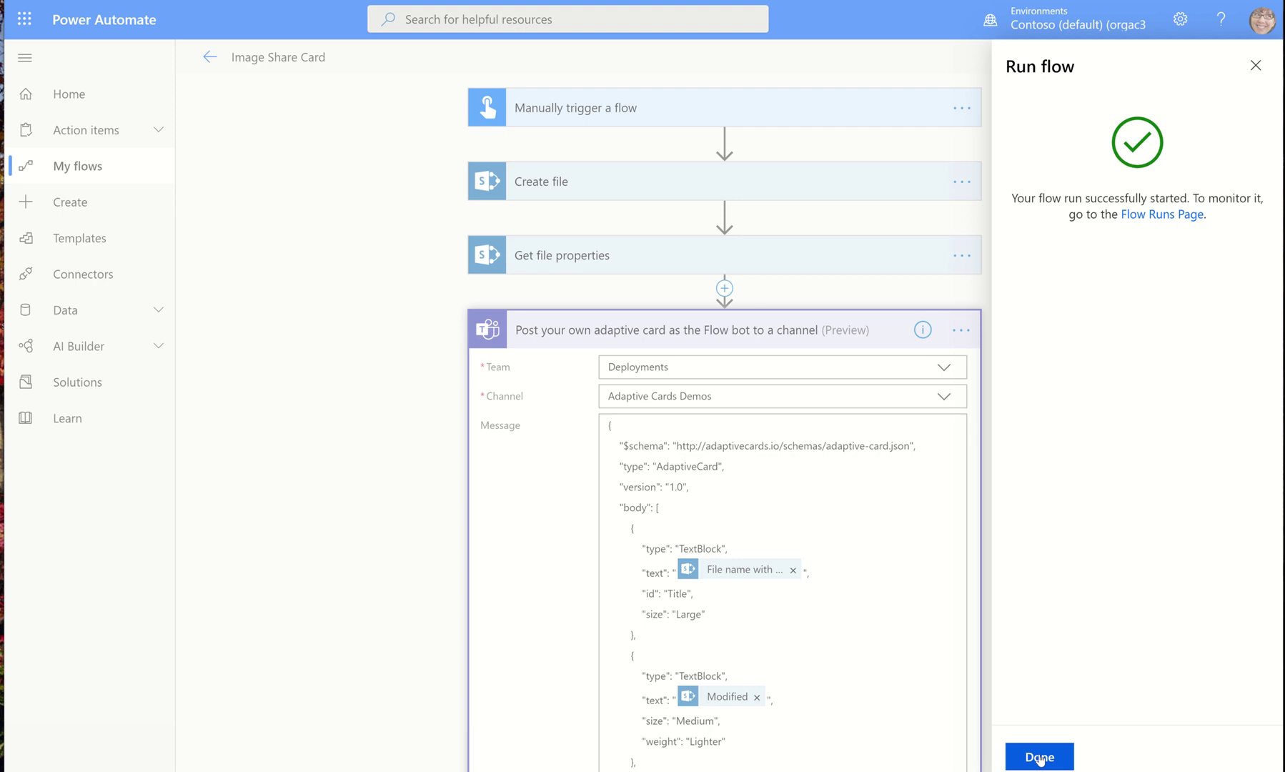
click(1042, 757)
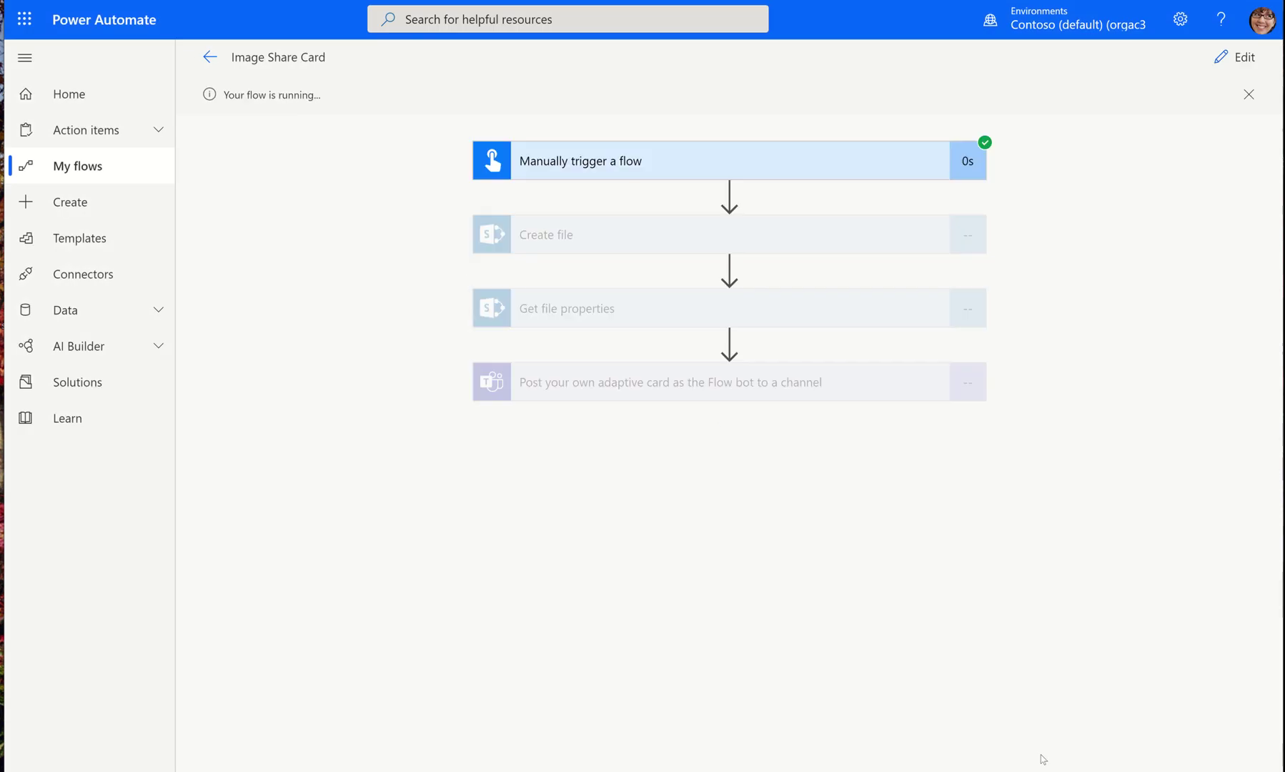